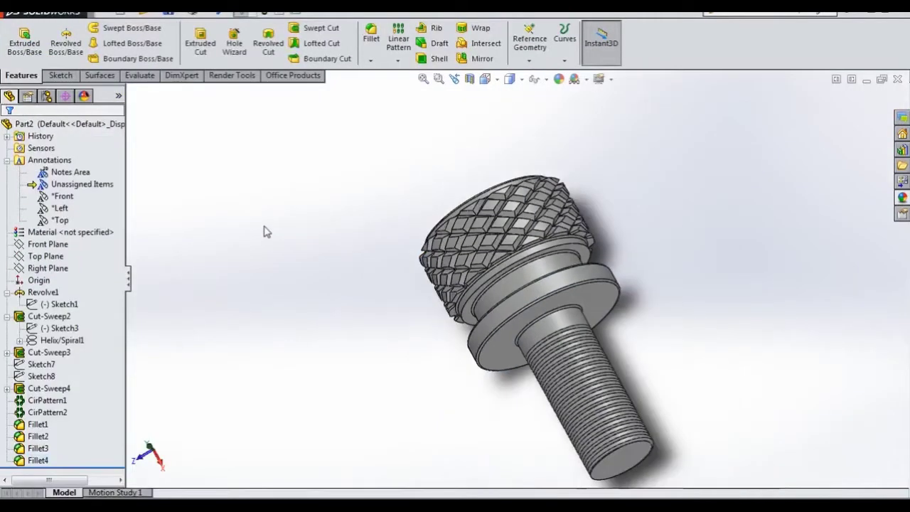
Orbit the Part2 knurled thumb screw to view it from another angle
mouse_move(264, 238)
middle_down()
mouse_move(354, 249)
mouse_move(420, 199)
middle_up()
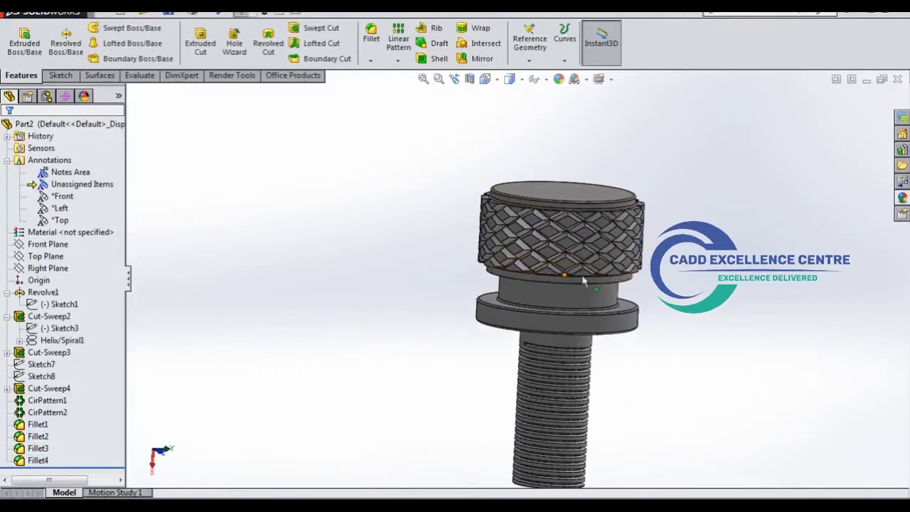
Fillet the circular edge ring beneath the knurled head with a 1 mm radius
scroll(657, 284, down, 2)
mouse_move(658, 284)
middle_down()
mouse_move(642, 248)
mouse_move(626, 284)
middle_up()
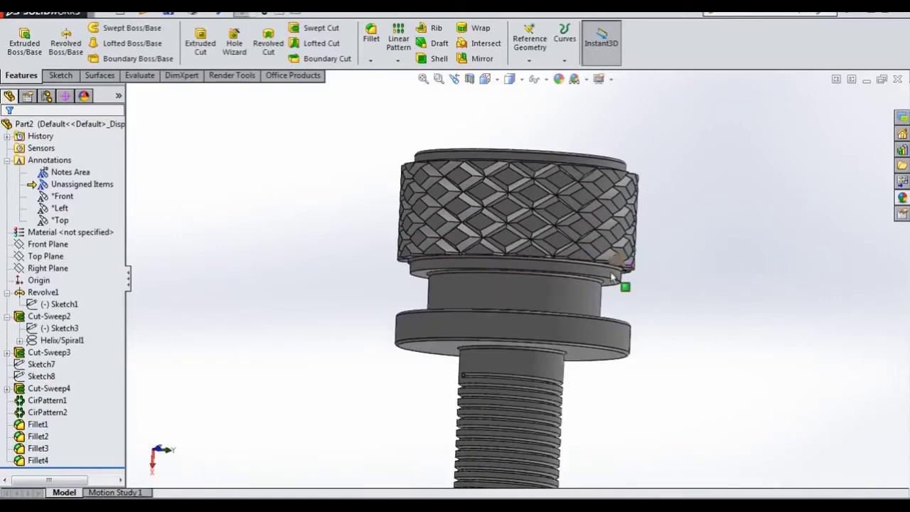
scroll(615, 276, down, 2)
scroll(616, 276, down, 2)
click(370, 37)
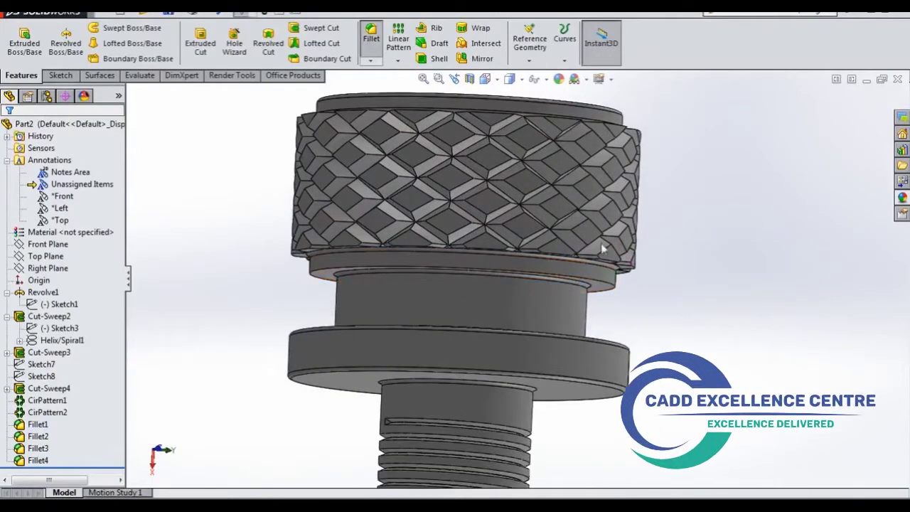
click(617, 286)
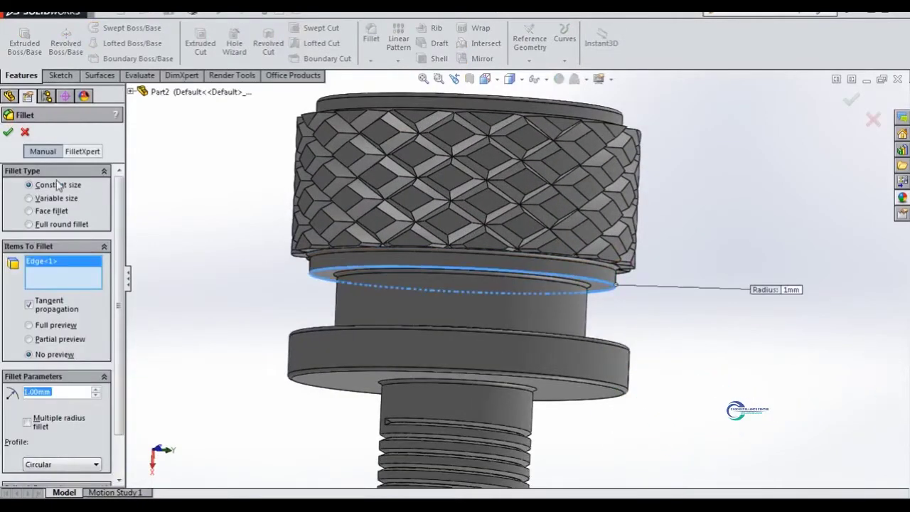
click(9, 133)
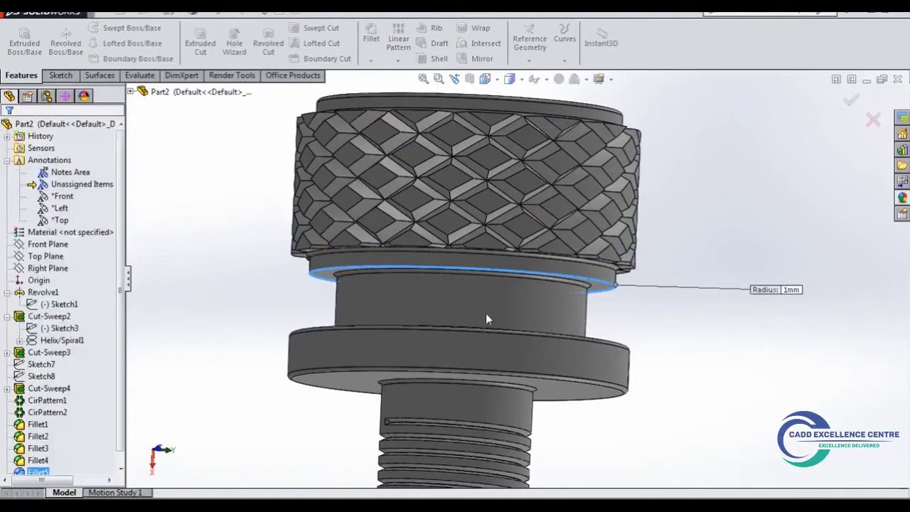
mouse_move(644, 321)
middle_down()
mouse_move(575, 229)
mouse_move(292, 401)
mouse_move(287, 362)
mouse_move(315, 320)
mouse_move(313, 282)
mouse_move(291, 301)
middle_up()
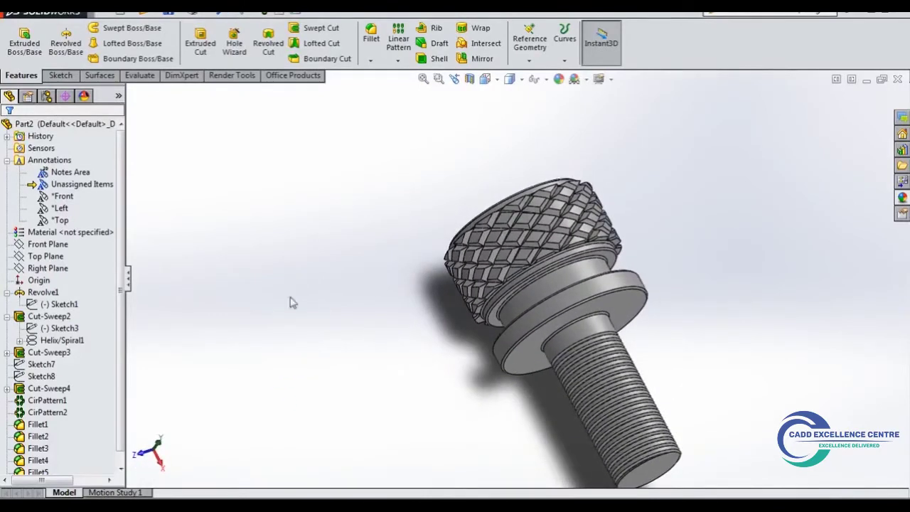
scroll(578, 292, down, 2)
mouse_move(674, 344)
middle_down()
mouse_move(590, 286)
mouse_move(520, 280)
middle_up()
scroll(467, 208, down, 2)
middle_drag(467, 208, 573, 384)
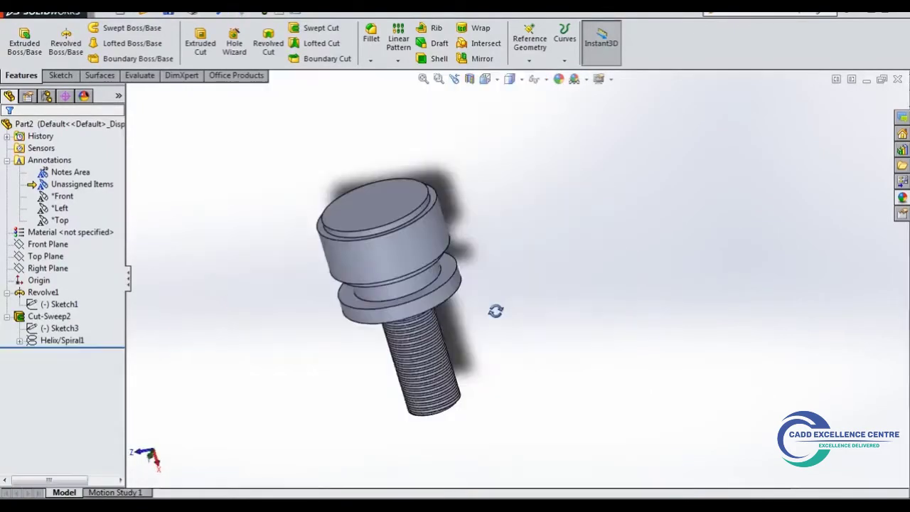
Start a sketch on the head's end face and view it normal to the screen
middle_drag(447, 226, 445, 258)
scroll(443, 265, up, 2)
scroll(483, 274, down, 4)
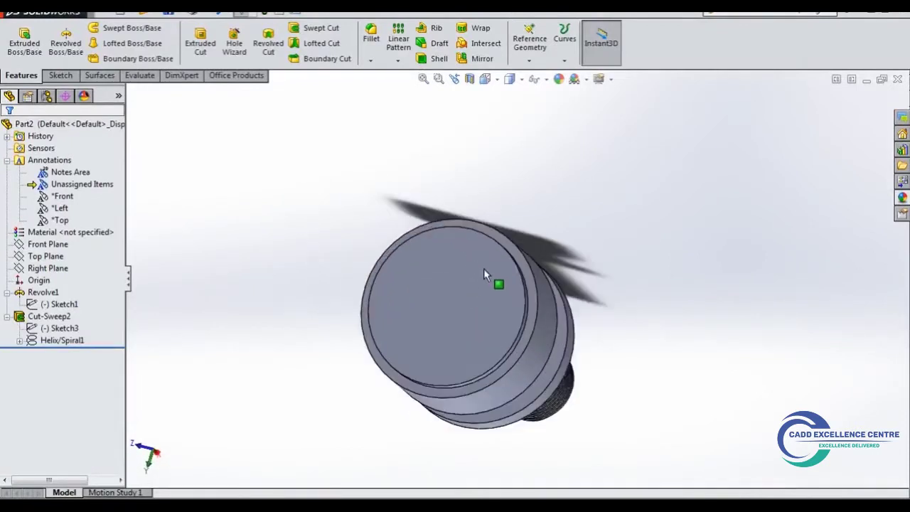
scroll(483, 274, down, 2)
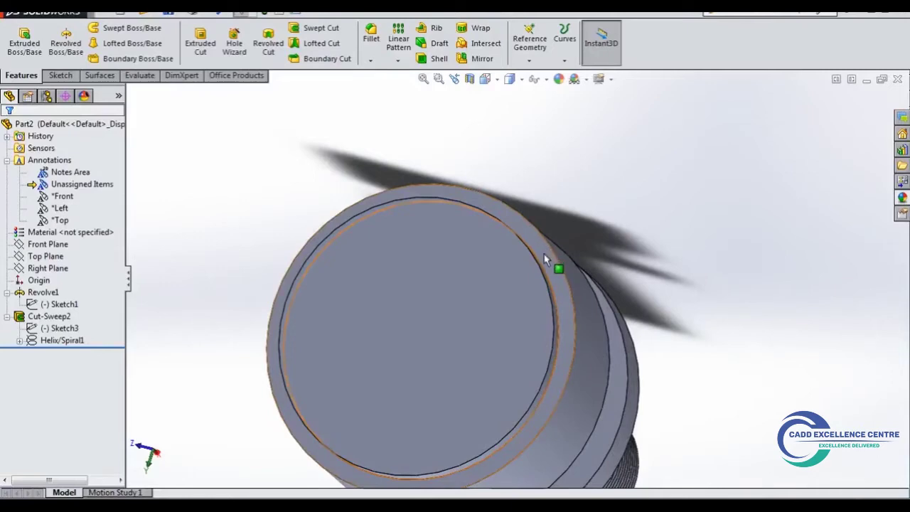
click(548, 259)
click(594, 215)
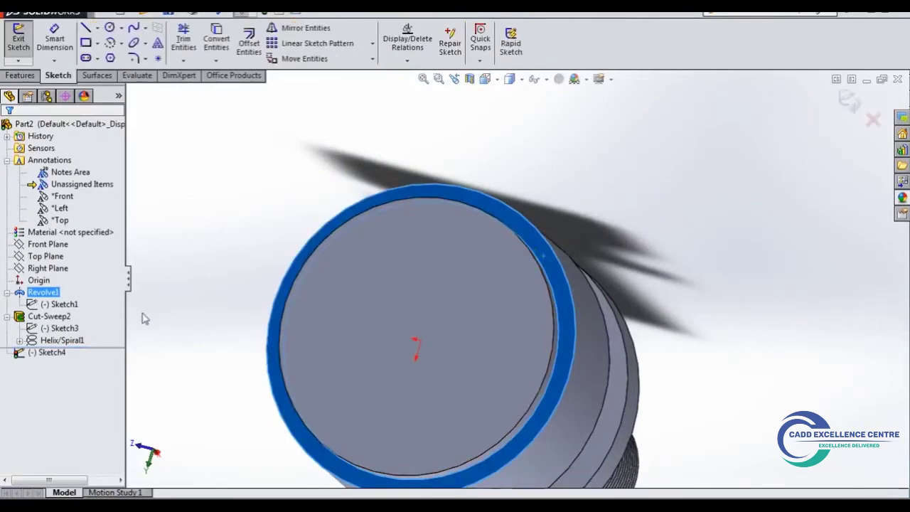
click(88, 334)
Convert the head's outer circular edge into a sketch circle
click(216, 39)
click(369, 190)
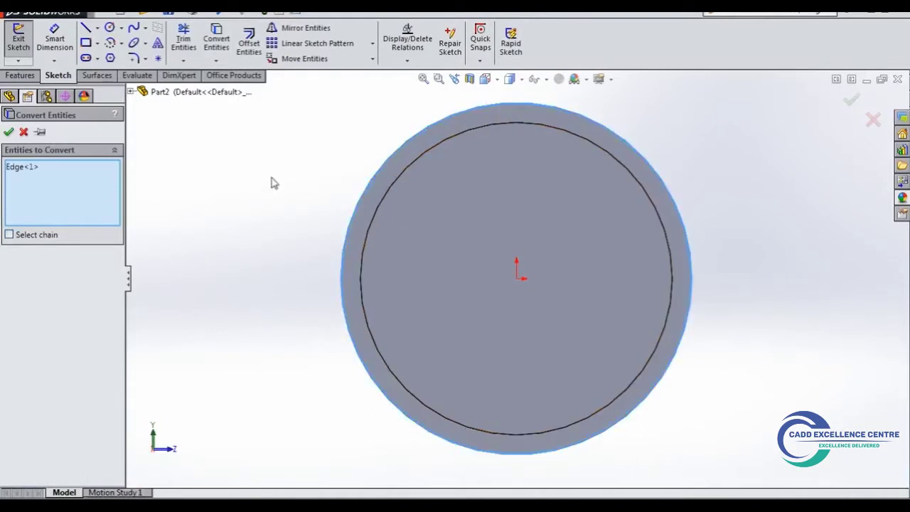
click(8, 132)
click(98, 43)
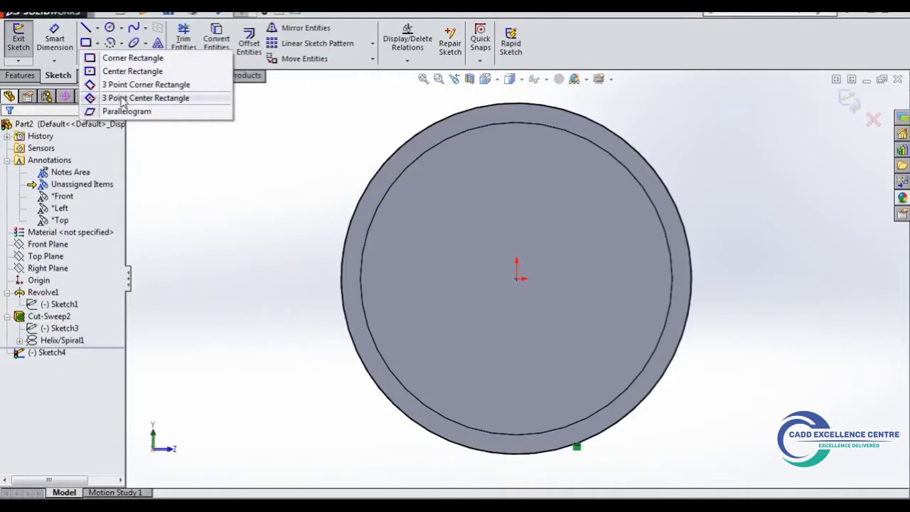
Draw a 3 Point Center Rectangle diamond centred on the head's outer edge circle
click(122, 101)
click(690, 278)
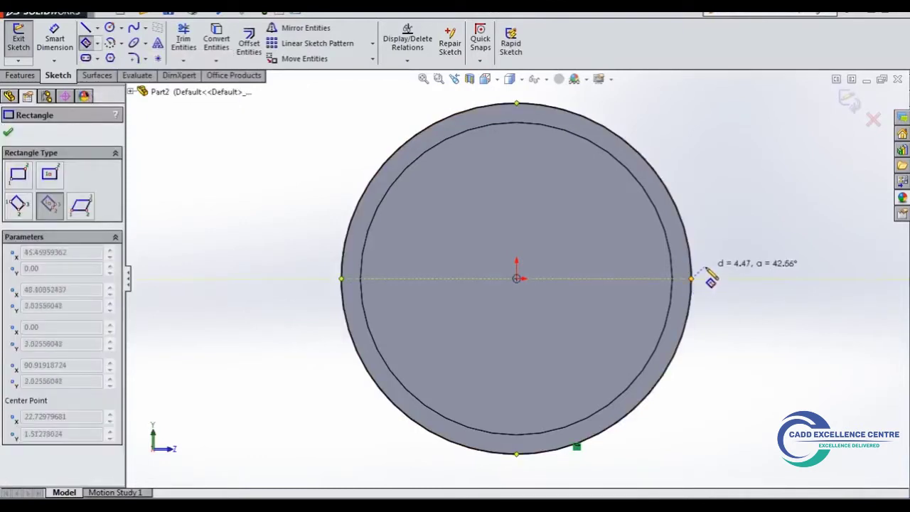
click(727, 299)
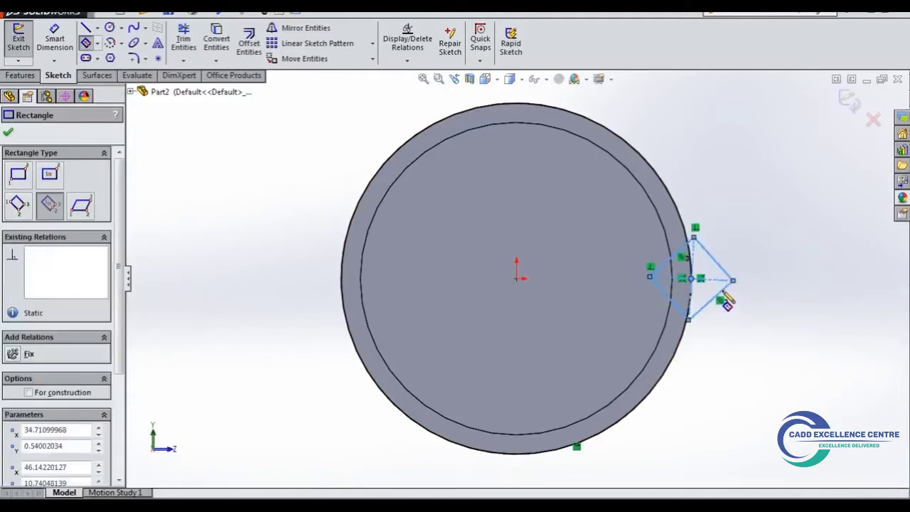
scroll(715, 305, down, 2)
scroll(675, 288, down, 2)
scroll(632, 265, up, 1)
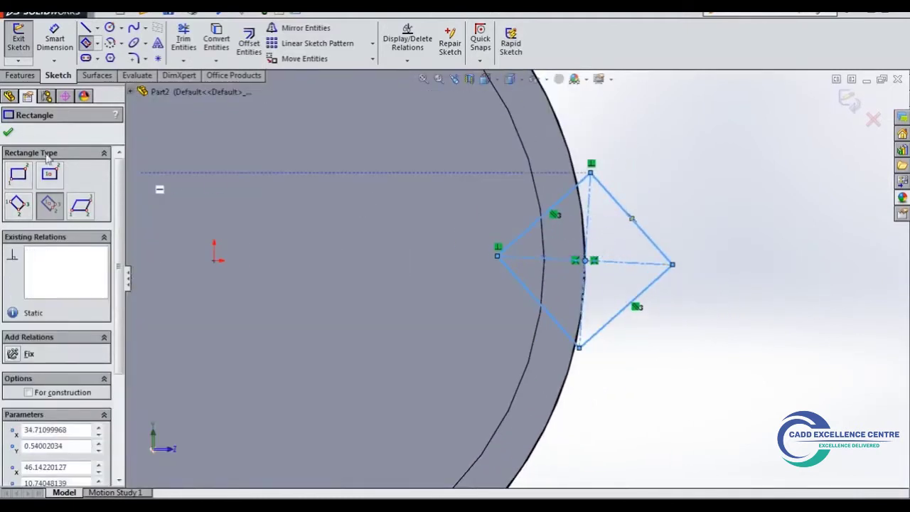
click(9, 133)
Make one diamond diagonal horizontal and the other tangent to the outer arc
click(642, 248)
click(634, 263)
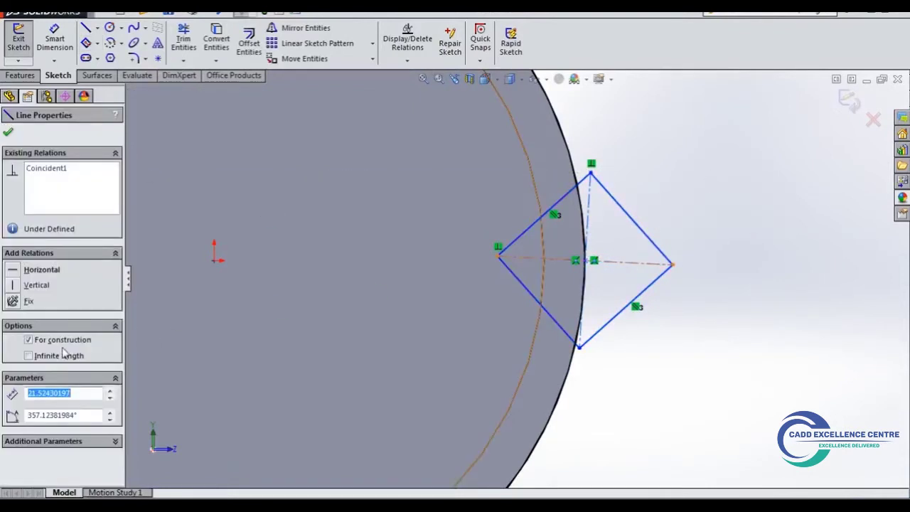
click(16, 276)
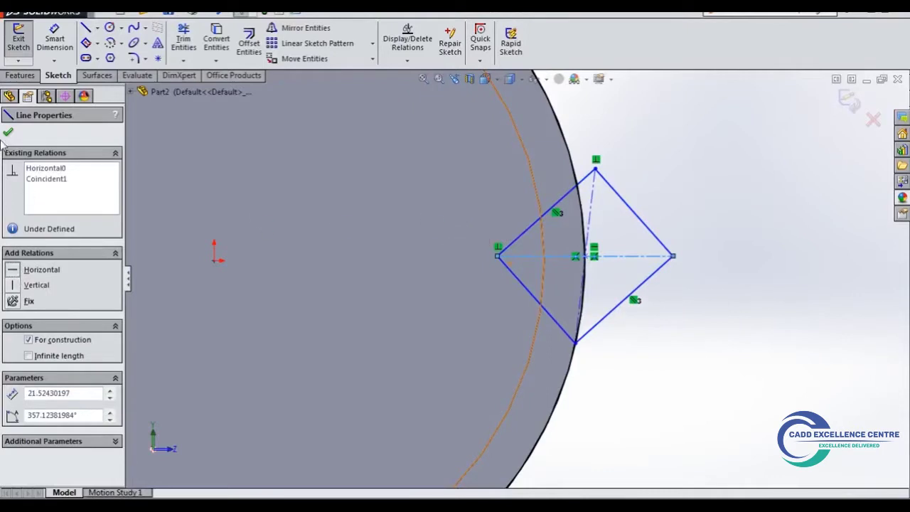
click(9, 132)
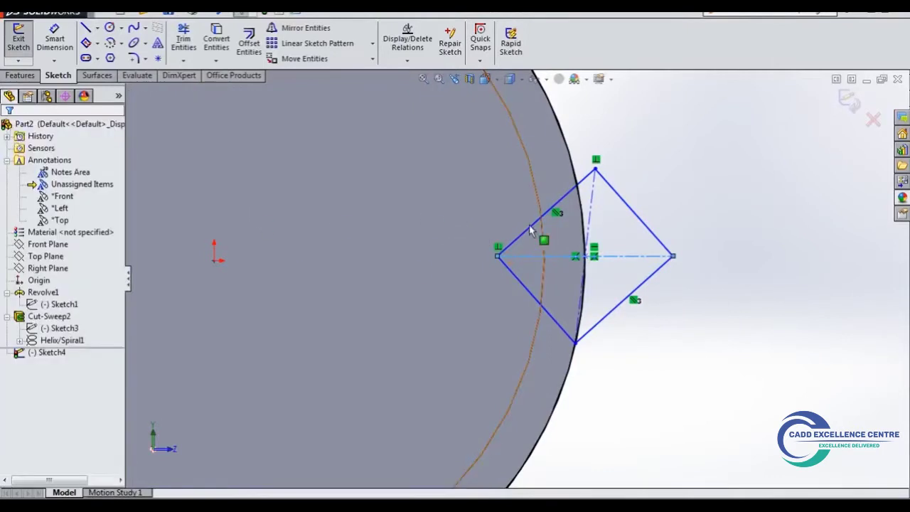
click(587, 216)
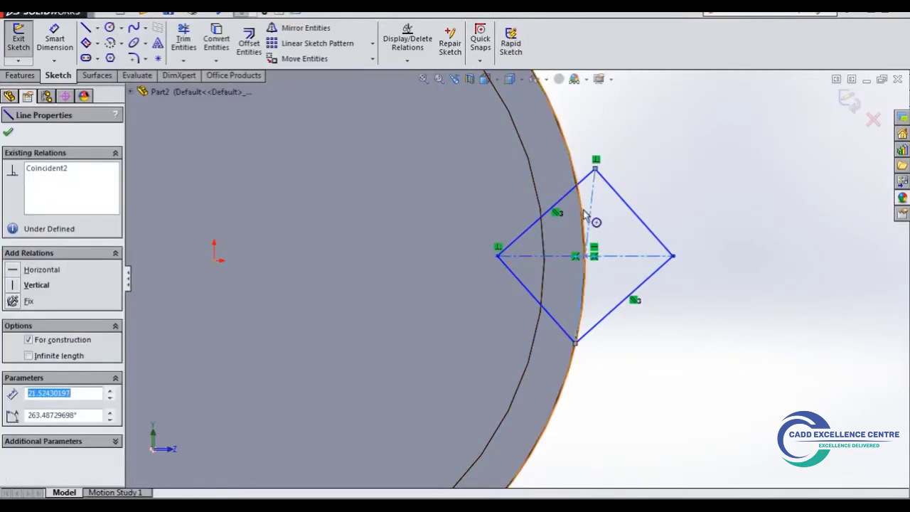
ctrl+click(581, 210)
click(14, 347)
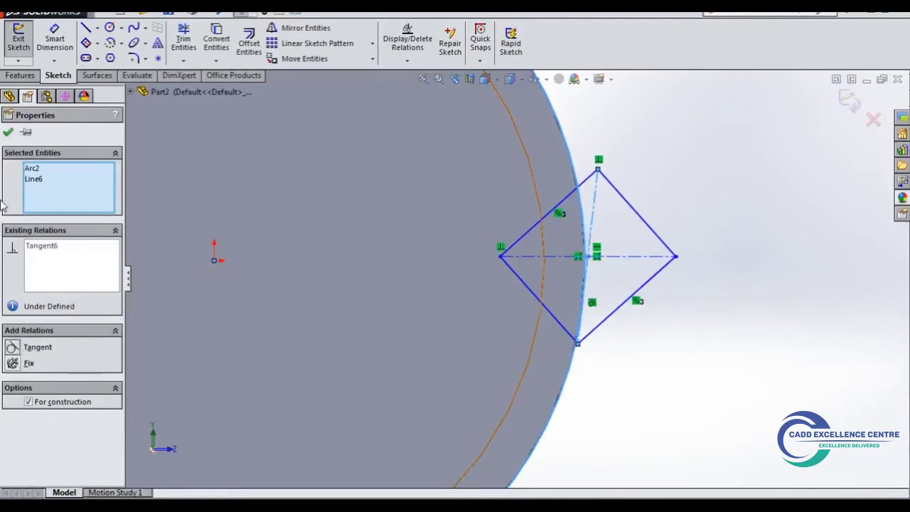
click(9, 132)
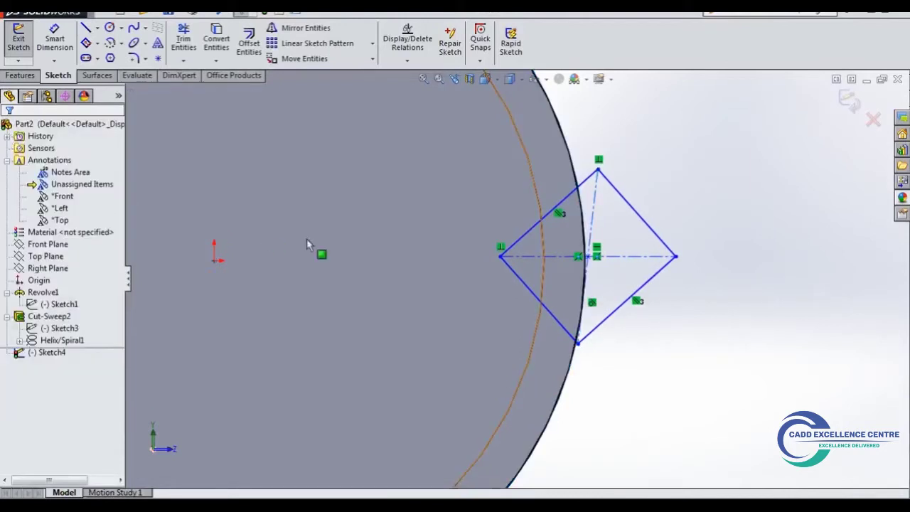
Make the diamond's top and bottom corners coincident with the outer edge arc
click(599, 170)
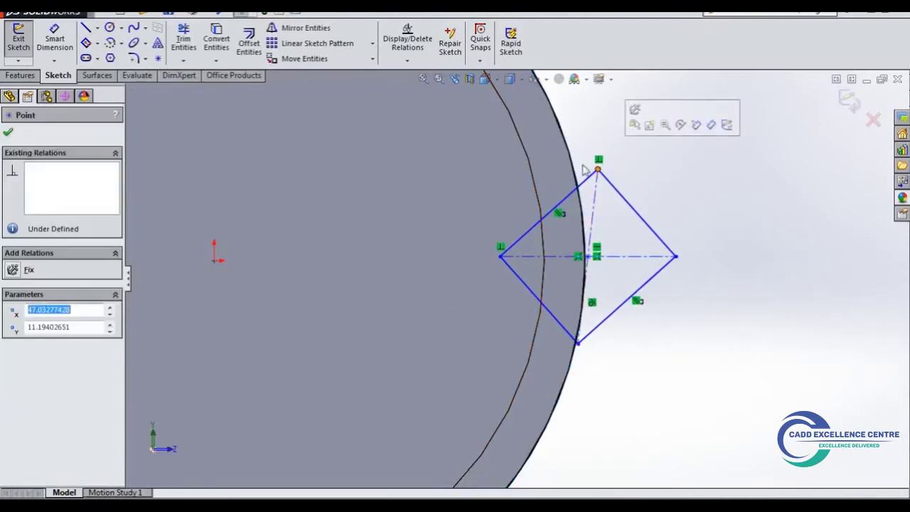
click(619, 238)
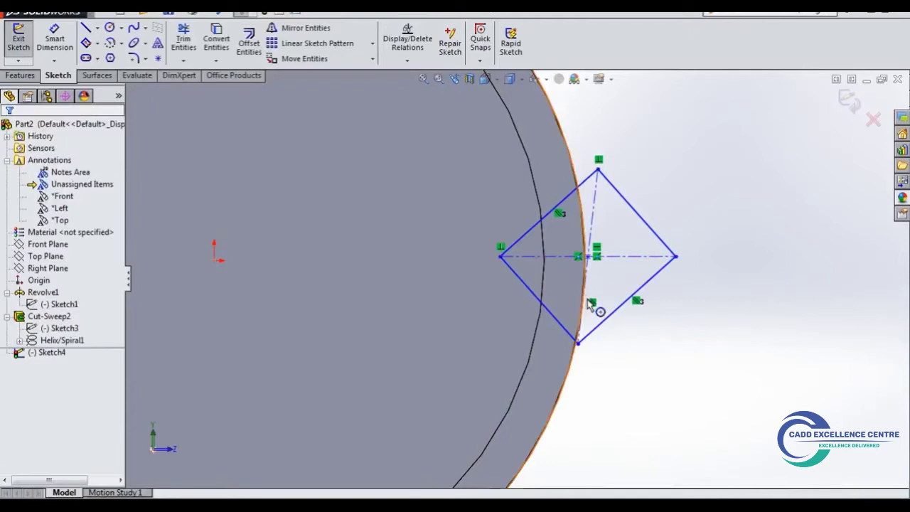
click(579, 345)
ctrl+click(569, 390)
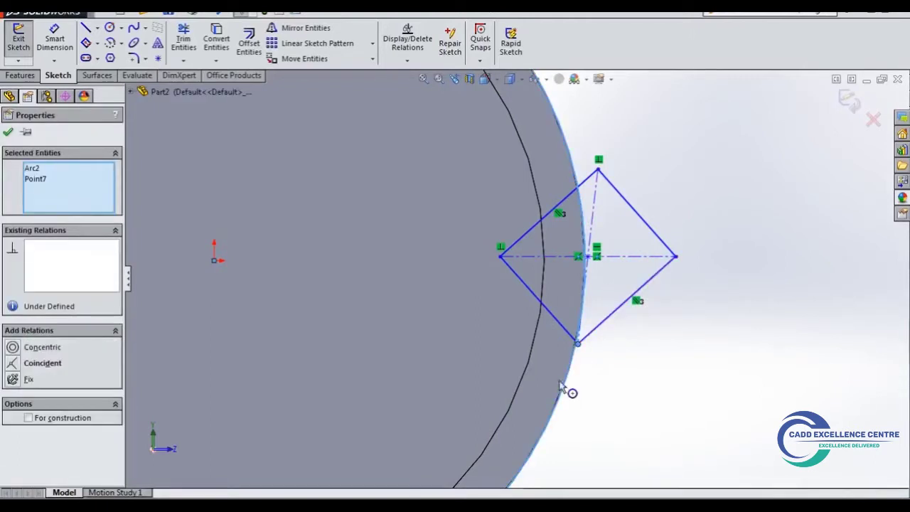
click(12, 364)
click(8, 132)
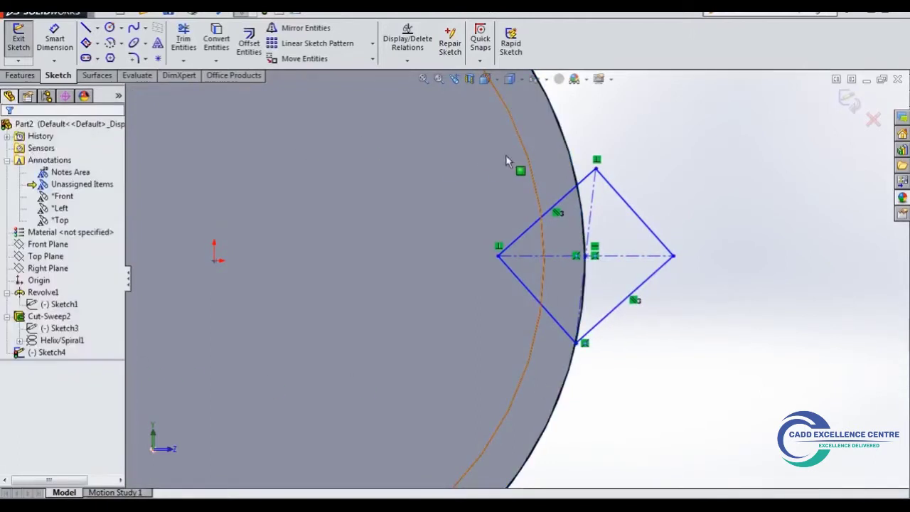
click(594, 169)
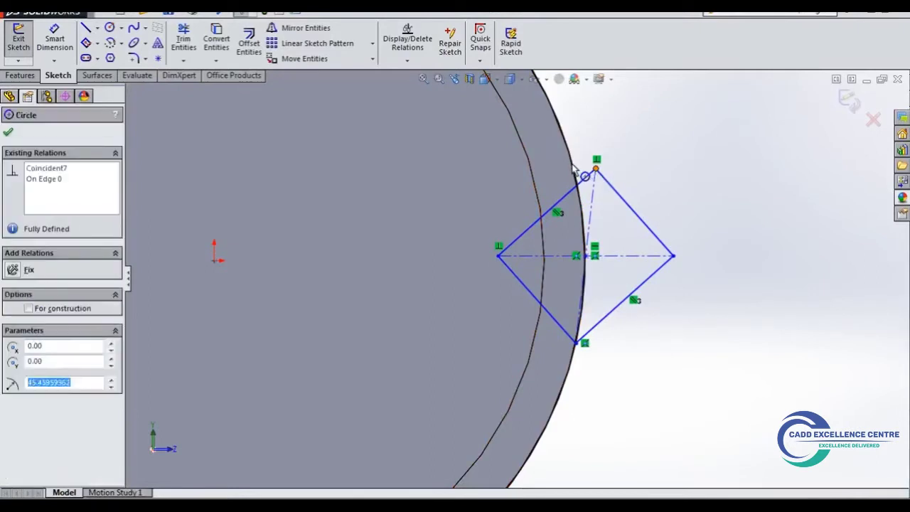
ctrl+click(575, 170)
click(12, 363)
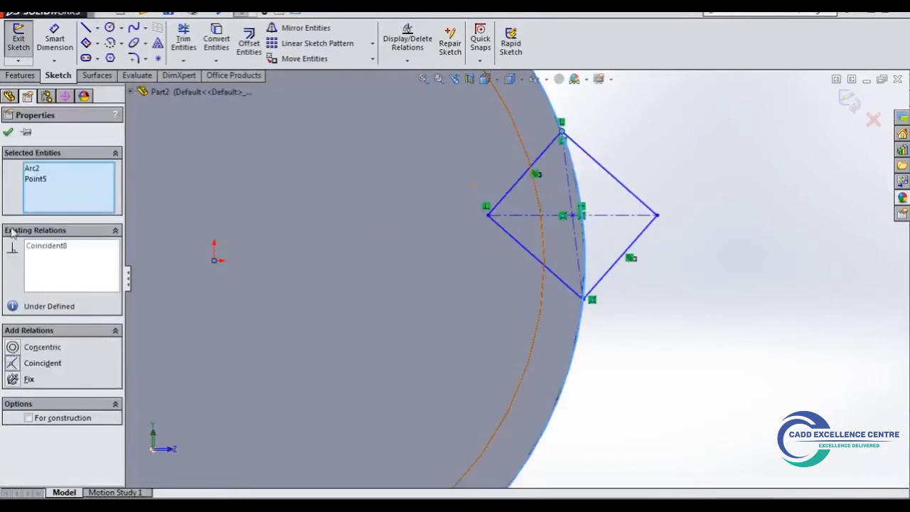
click(7, 132)
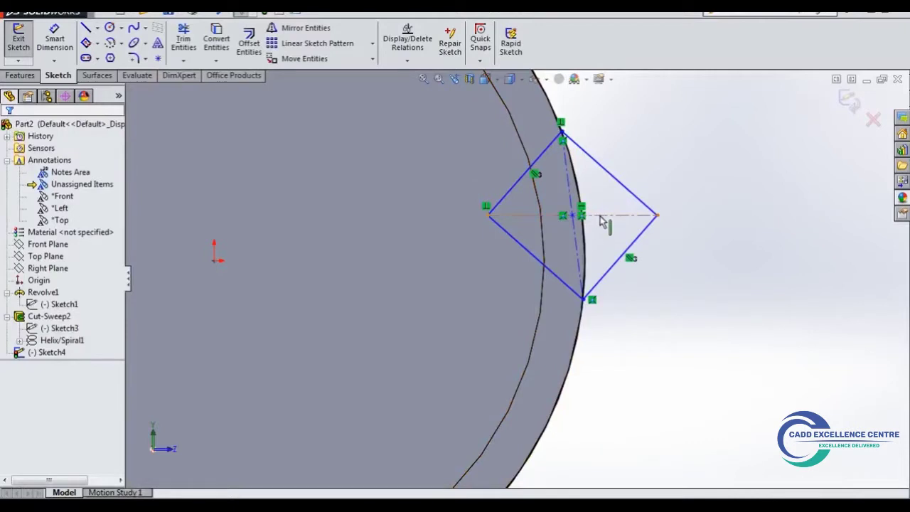
click(541, 215)
Draw a horizontal centerline from the origin and make it collinear with the diamond's diagonal
click(97, 27)
click(117, 55)
click(217, 260)
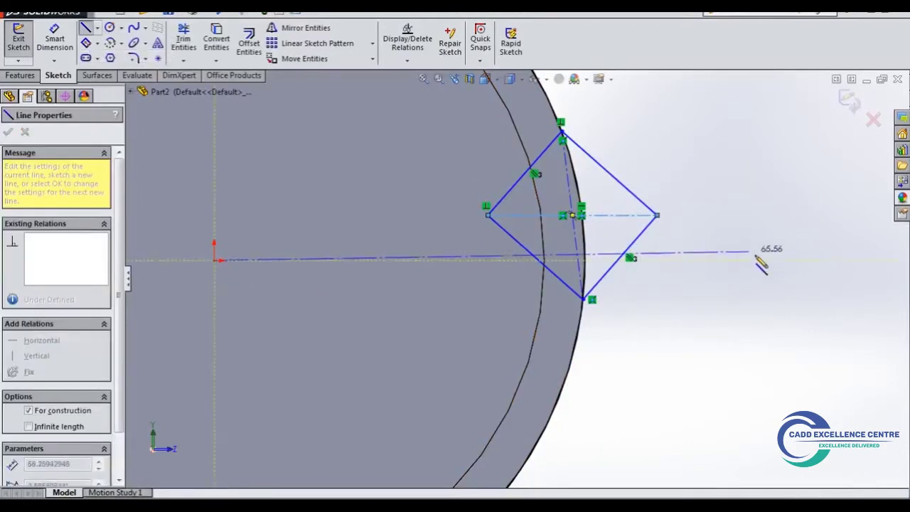
click(768, 260)
right_click(700, 186)
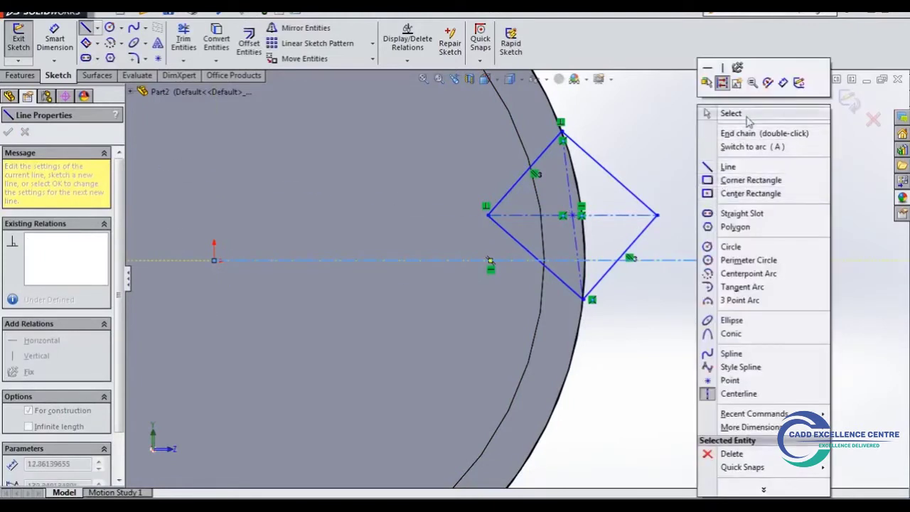
click(725, 114)
click(610, 215)
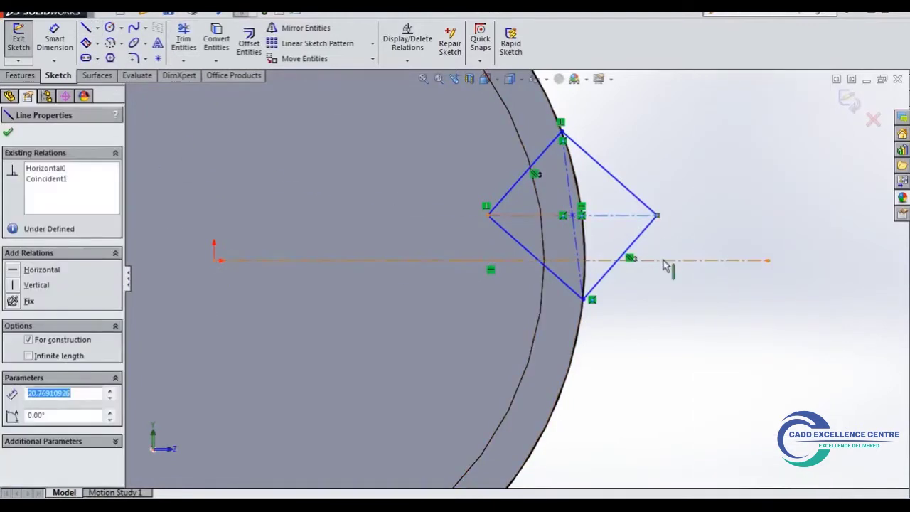
ctrl+click(630, 260)
click(15, 379)
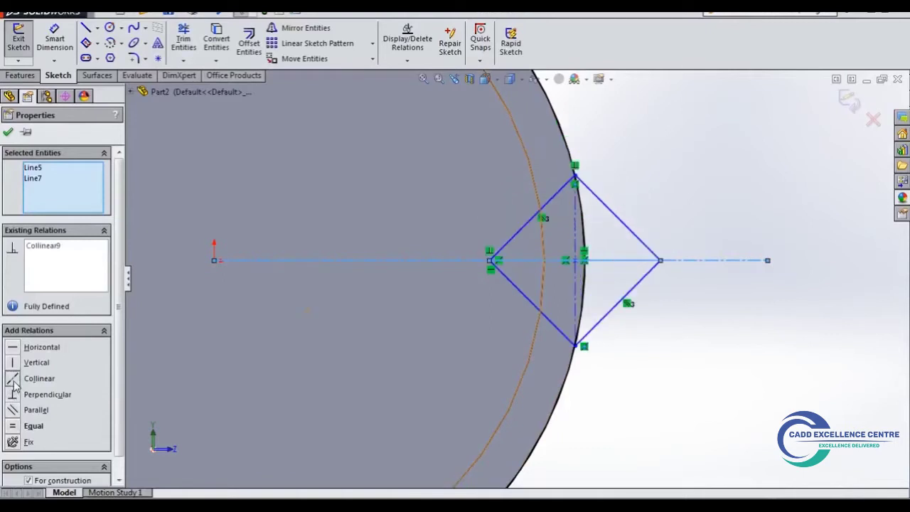
key(Escape)
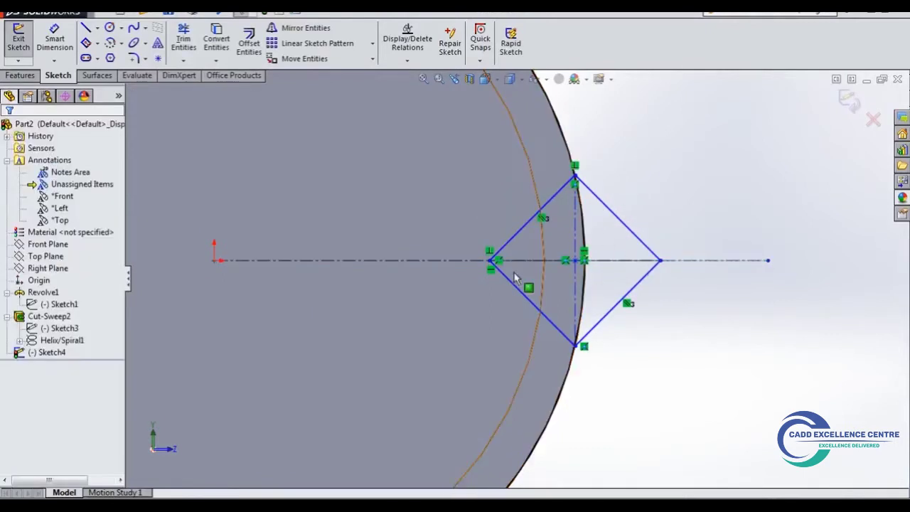
drag(491, 260, 554, 263)
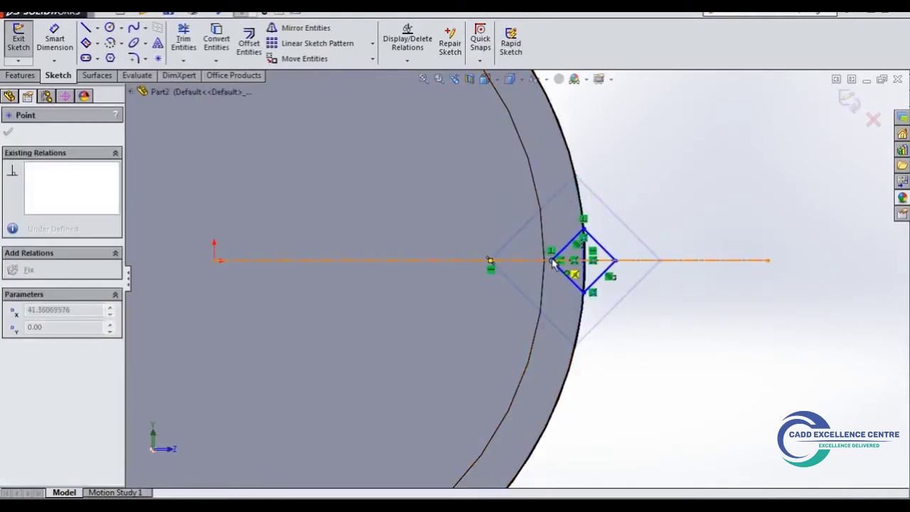
click(675, 238)
Dimension the diamond's height above the centerline to 4
scroll(652, 219, down, 2)
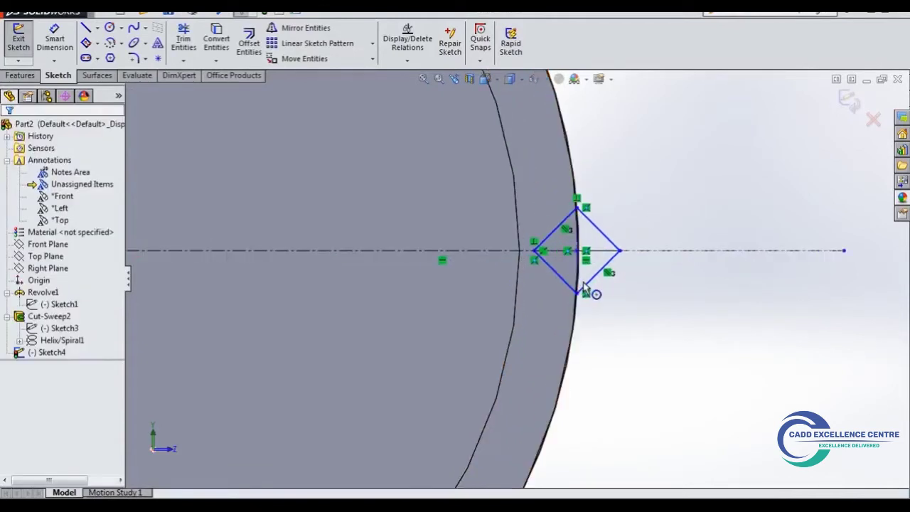
scroll(653, 219, down, 2)
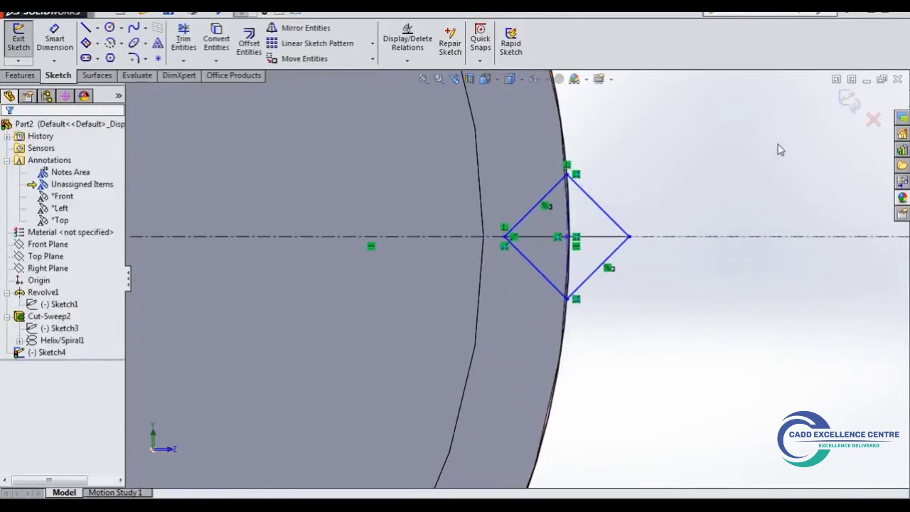
click(55, 39)
click(598, 204)
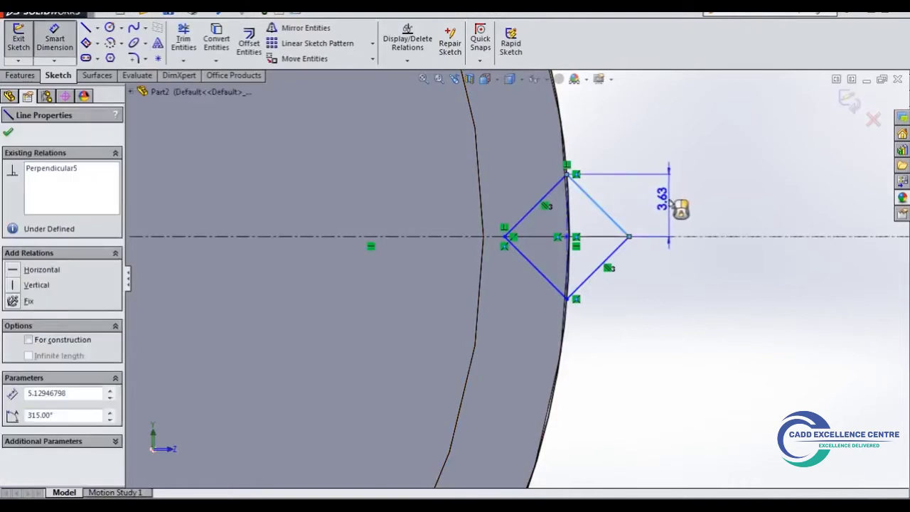
click(670, 202)
key(Return)
key(Escape)
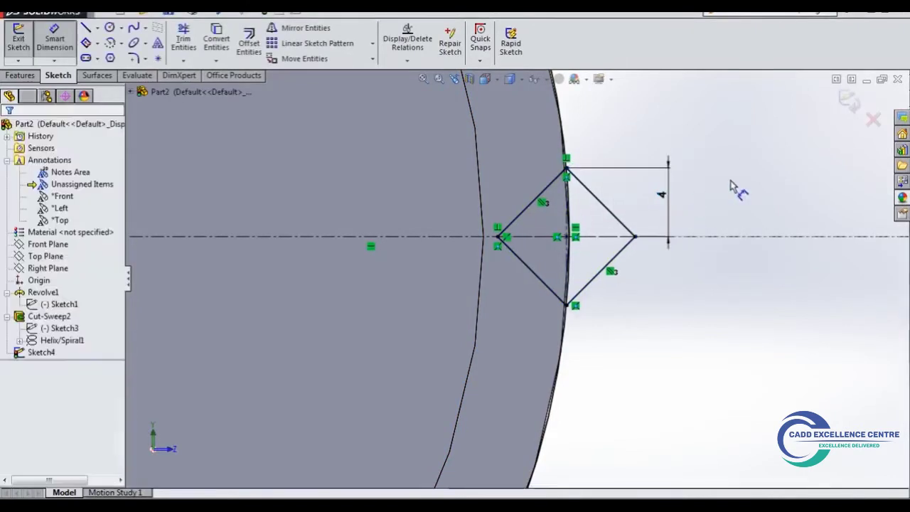
scroll(721, 159, up, 3)
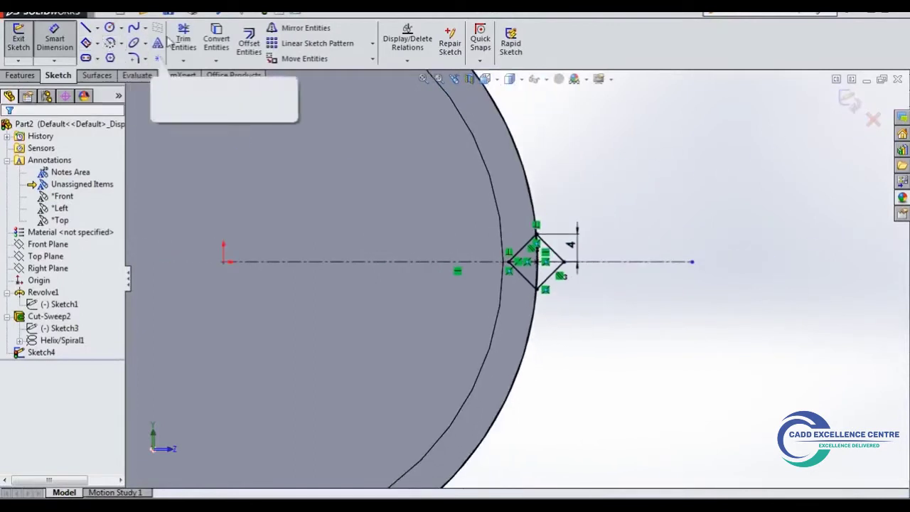
Trim the diamond's vertical line and close the diamond sketch
click(184, 37)
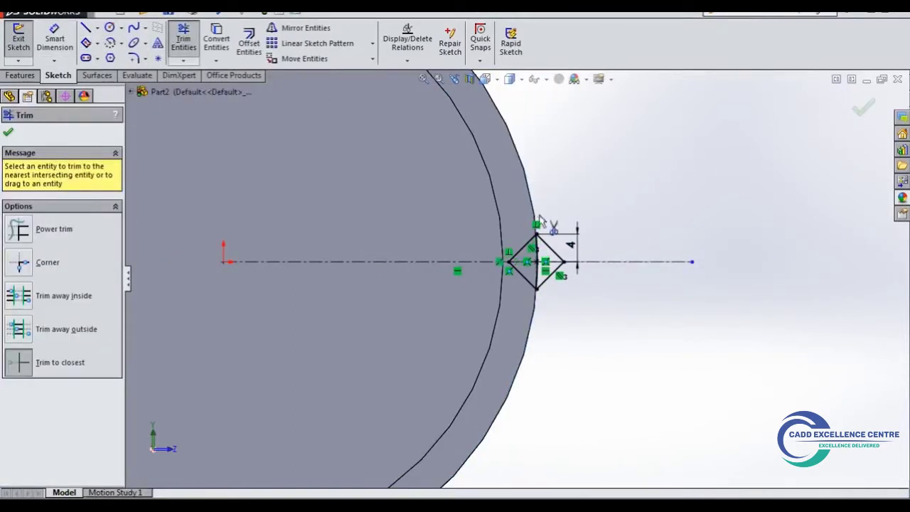
scroll(545, 279, down, 2)
scroll(538, 271, down, 1)
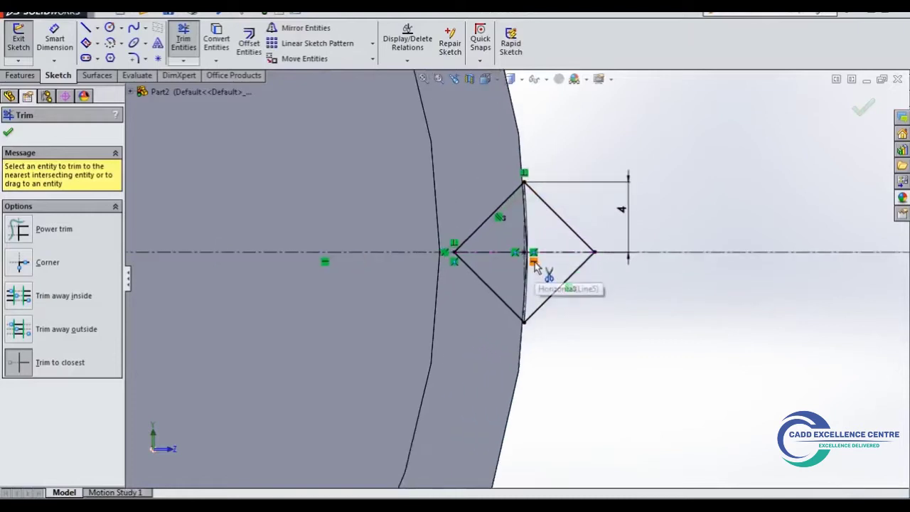
scroll(536, 265, down, 1)
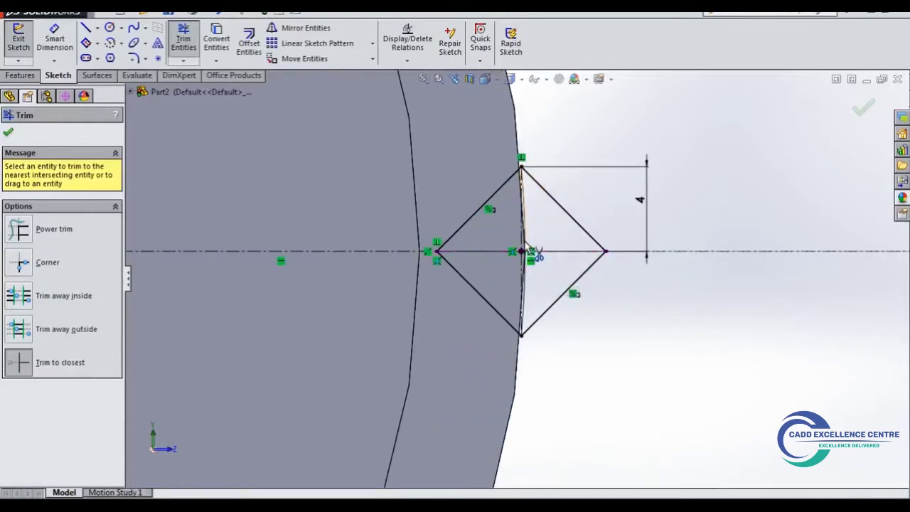
click(524, 206)
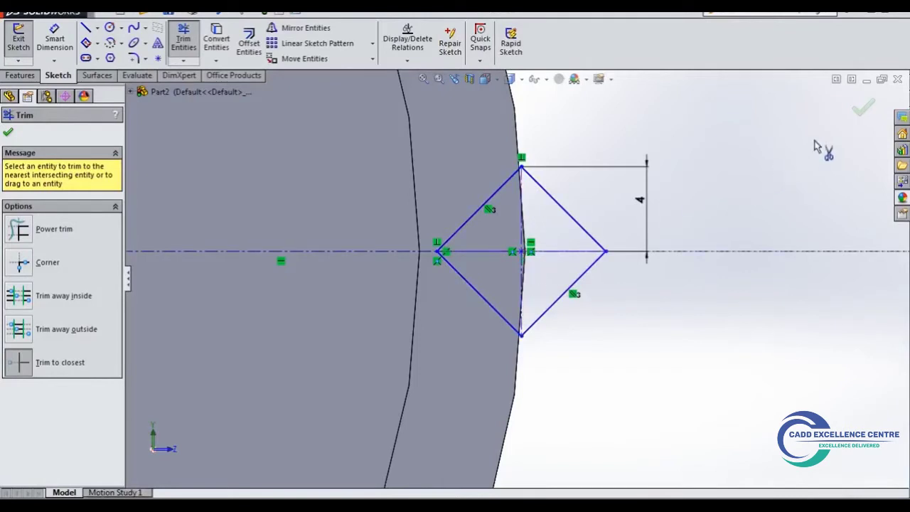
click(863, 108)
key(z)
key(z)
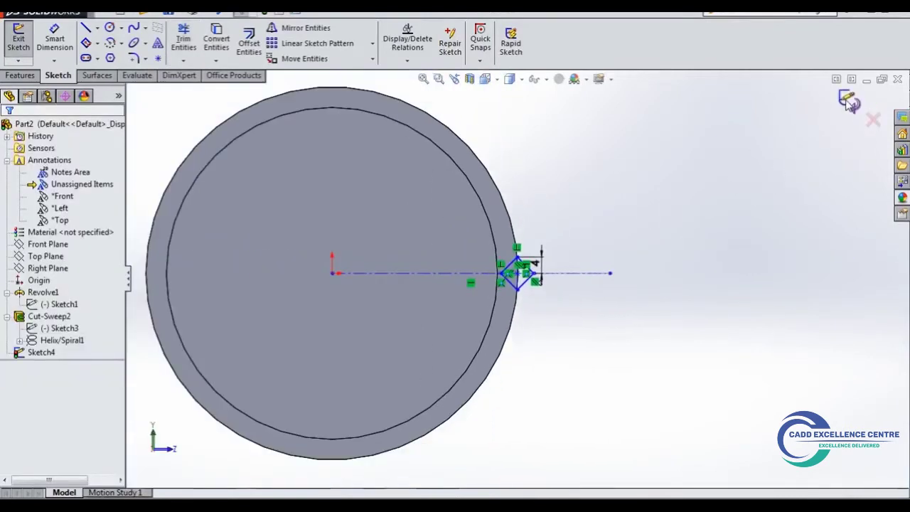
click(848, 101)
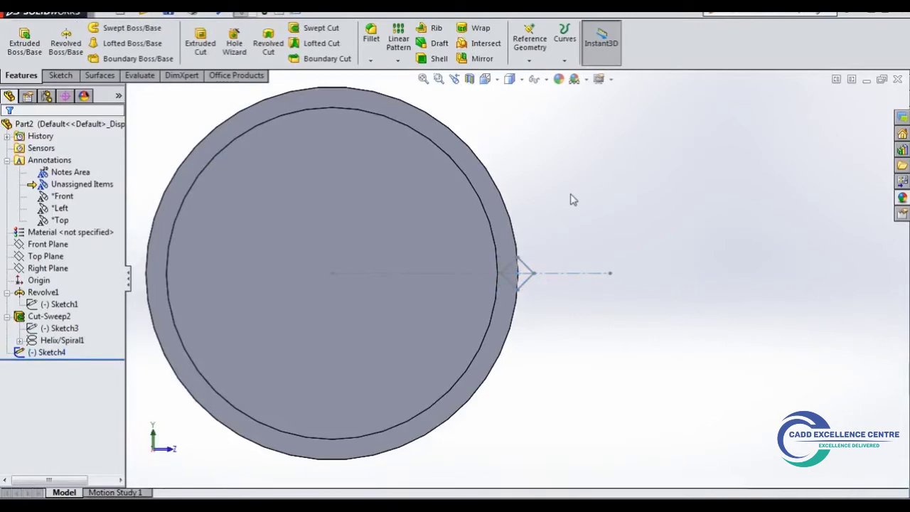
Start a sketch on the head's ring face and convert its outer circular edge
middle_drag(573, 197, 501, 224)
click(487, 229)
click(538, 186)
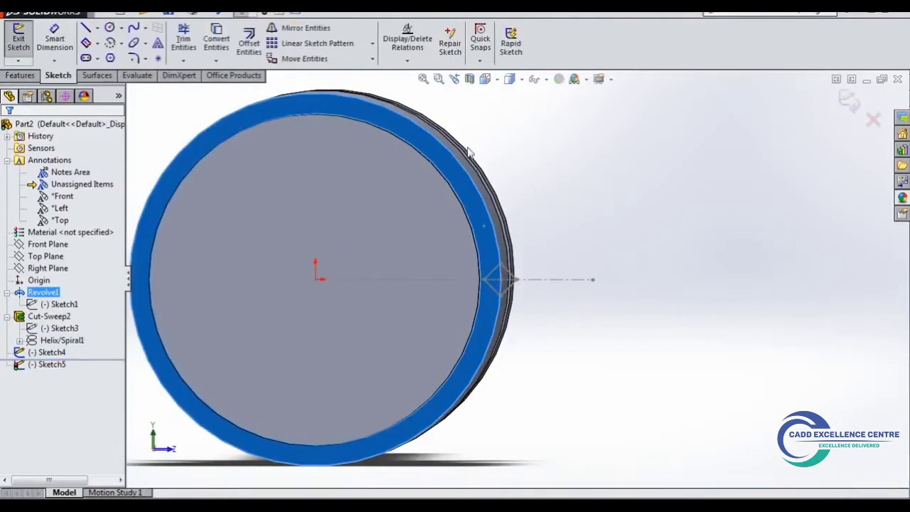
click(217, 40)
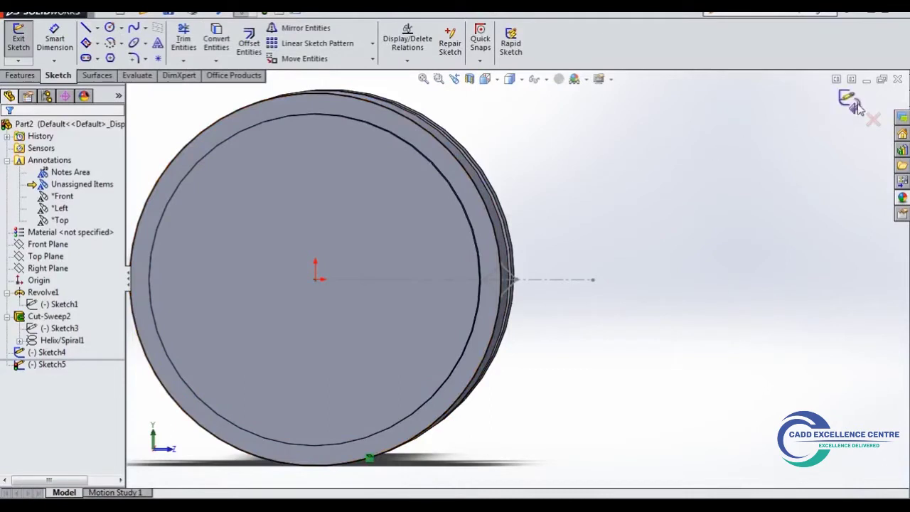
click(482, 208)
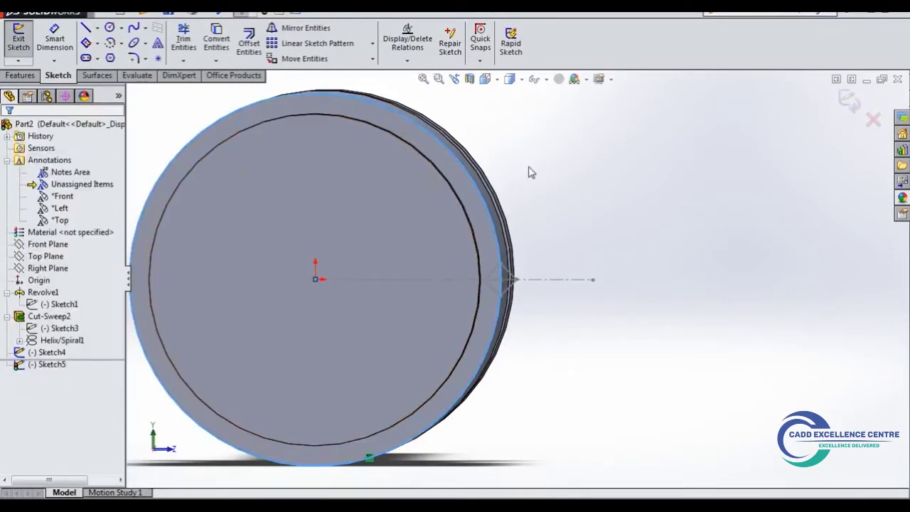
click(564, 42)
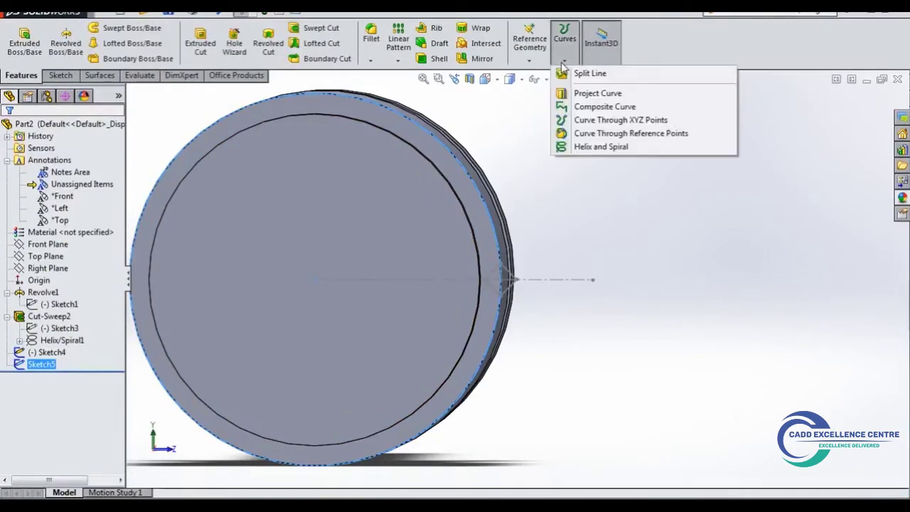
Create a counterclockwise helix on the head's circle with 164 mm pitch and 0.25 revolutions
click(586, 147)
middle_drag(476, 258, 265, 249)
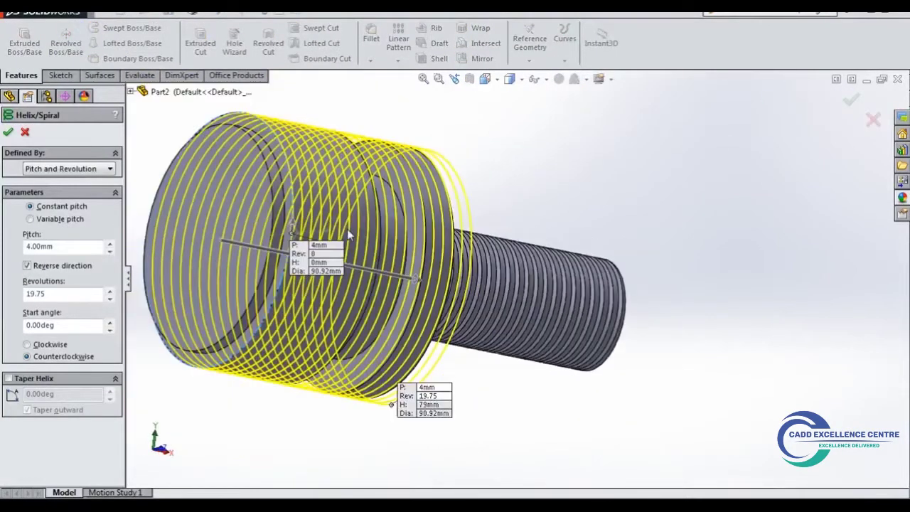
drag(107, 298, 109, 302)
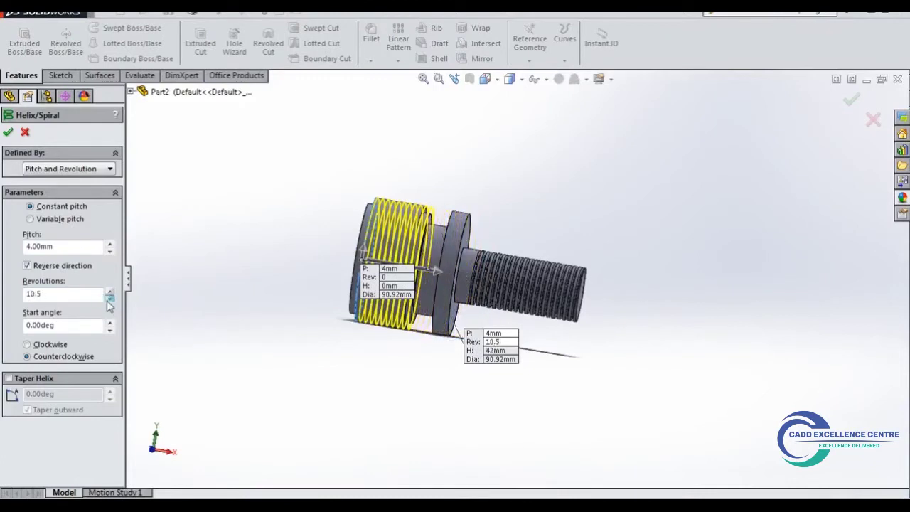
drag(109, 302, 107, 298)
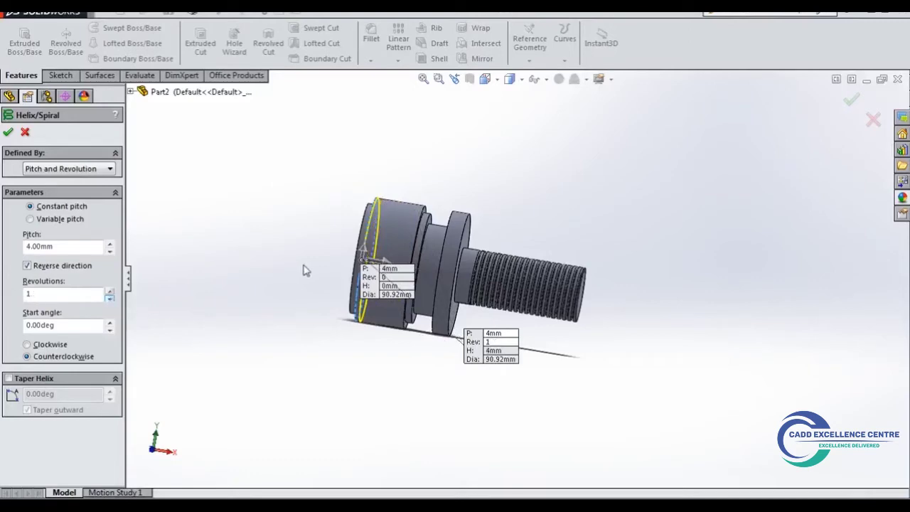
scroll(306, 270, down, 2)
scroll(412, 276, down, 3)
scroll(550, 276, down, 2)
scroll(488, 260, down, 2)
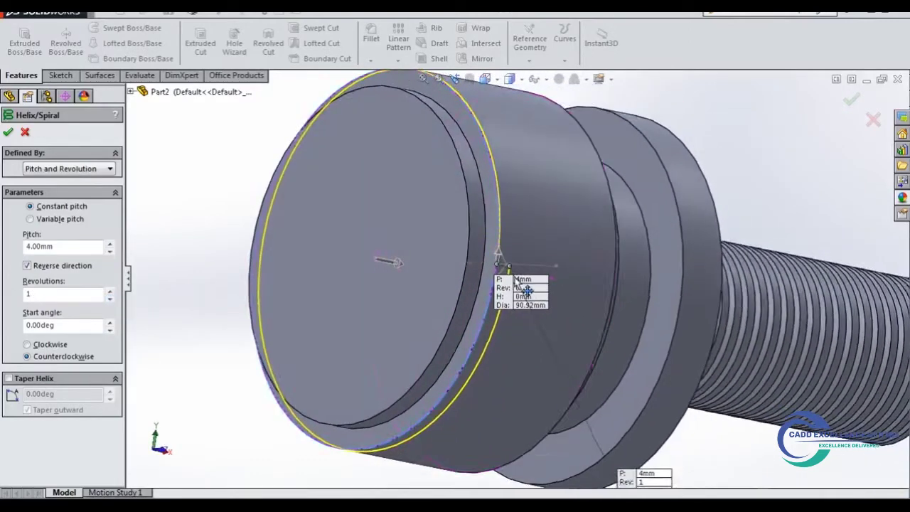
scroll(526, 290, down, 2)
drag(112, 244, 108, 258)
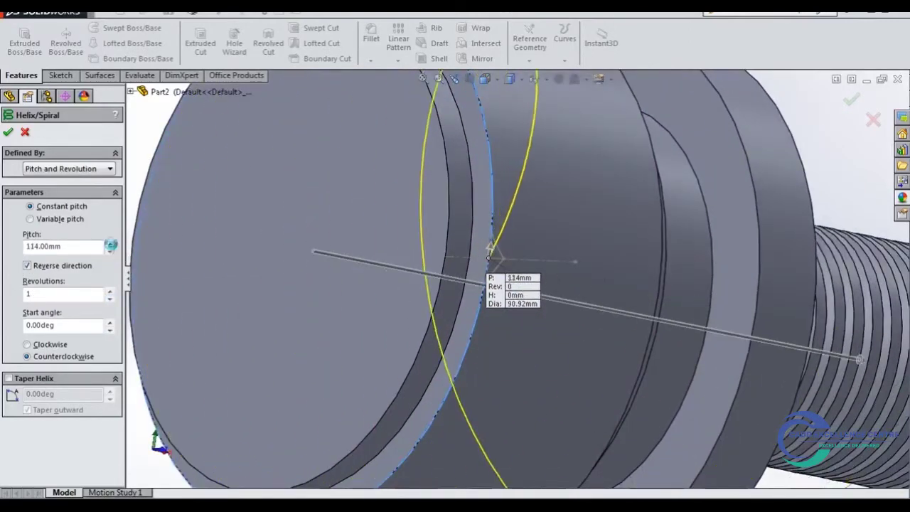
click(109, 298)
click(109, 299)
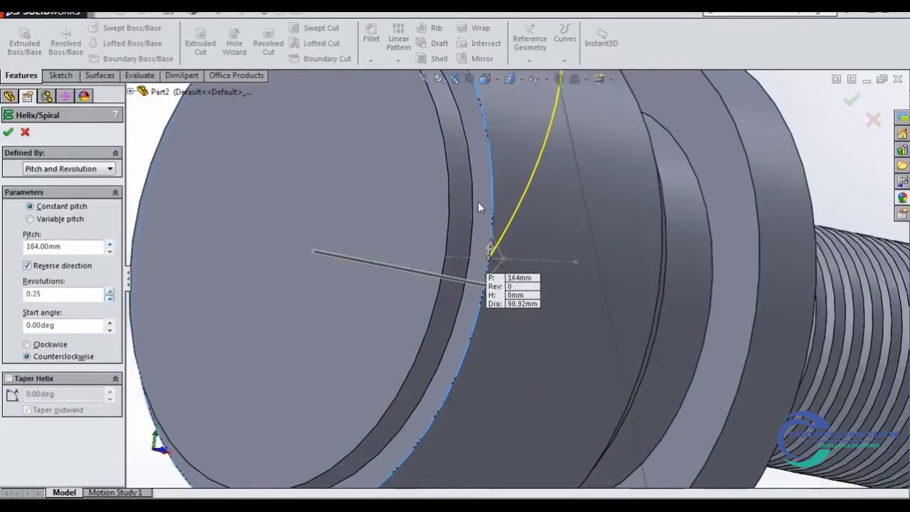
scroll(478, 202, up, 3)
scroll(460, 248, up, 2)
middle_drag(459, 248, 221, 245)
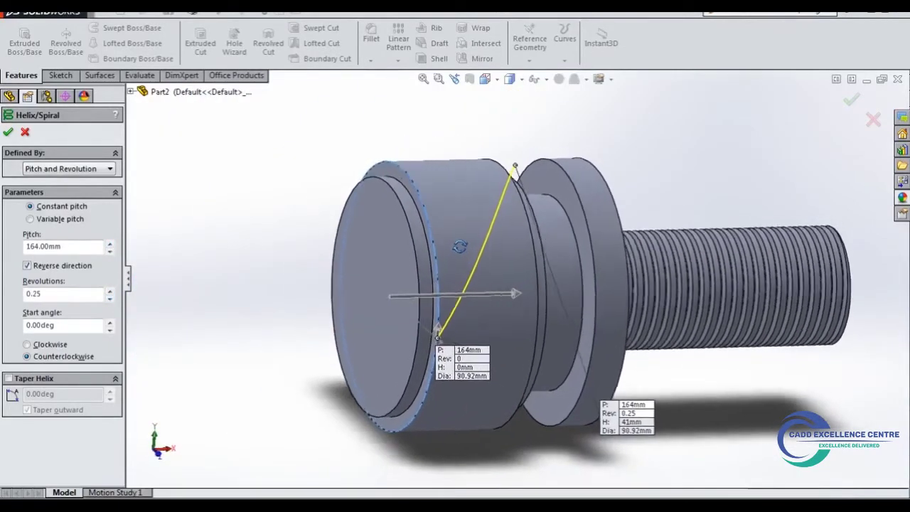
click(27, 357)
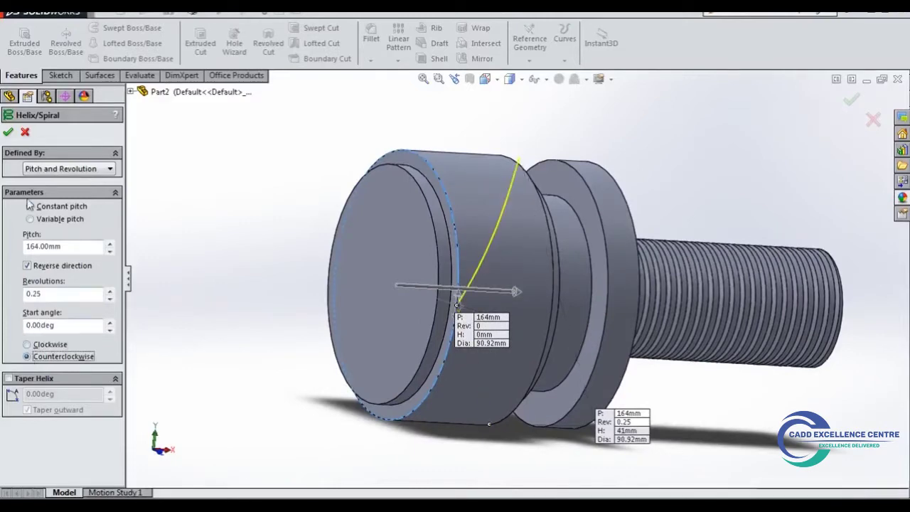
click(9, 133)
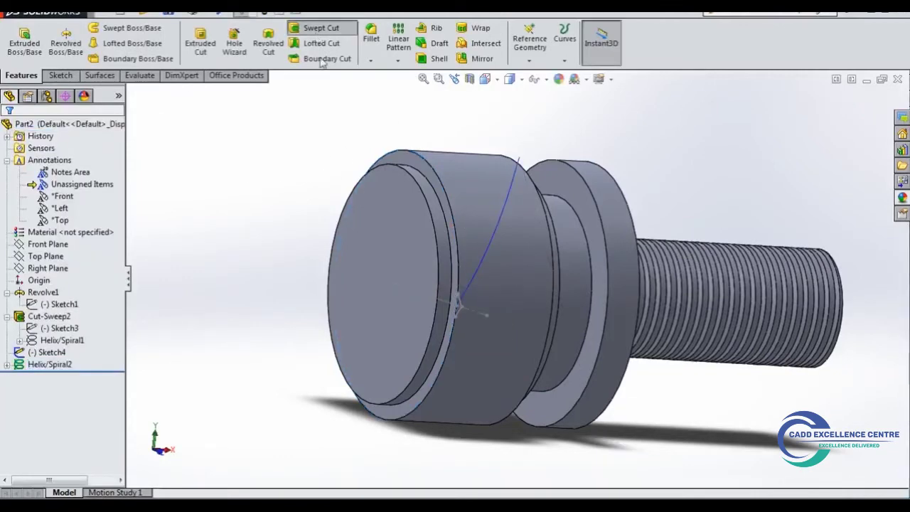
Sweep-cut the diamond profile along the quarter-turn helix to groove the head's rim
click(459, 304)
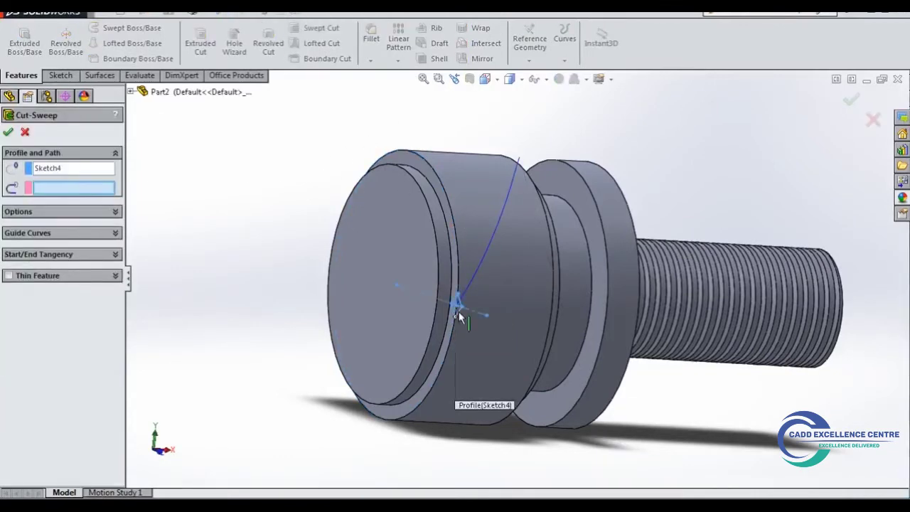
click(487, 266)
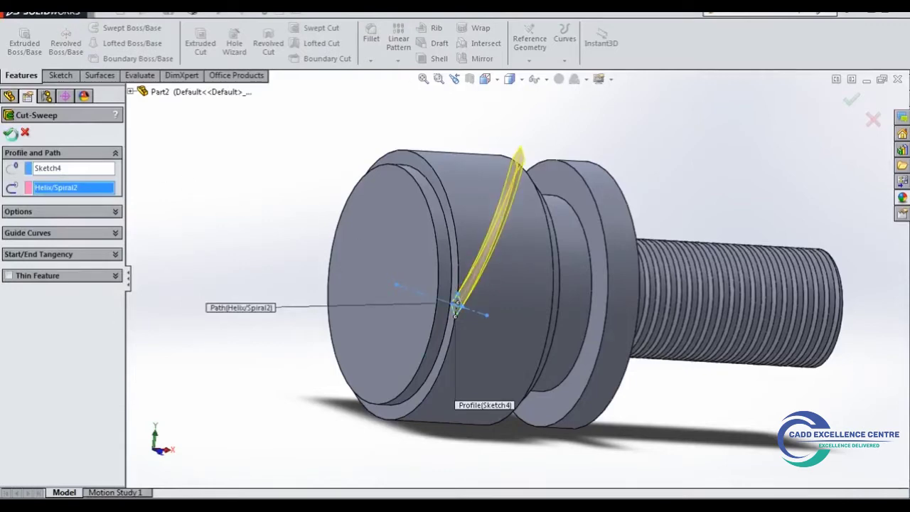
click(10, 133)
Turn the screw to an angled view and select the flat ring face of the head
middle_drag(529, 125, 544, 160)
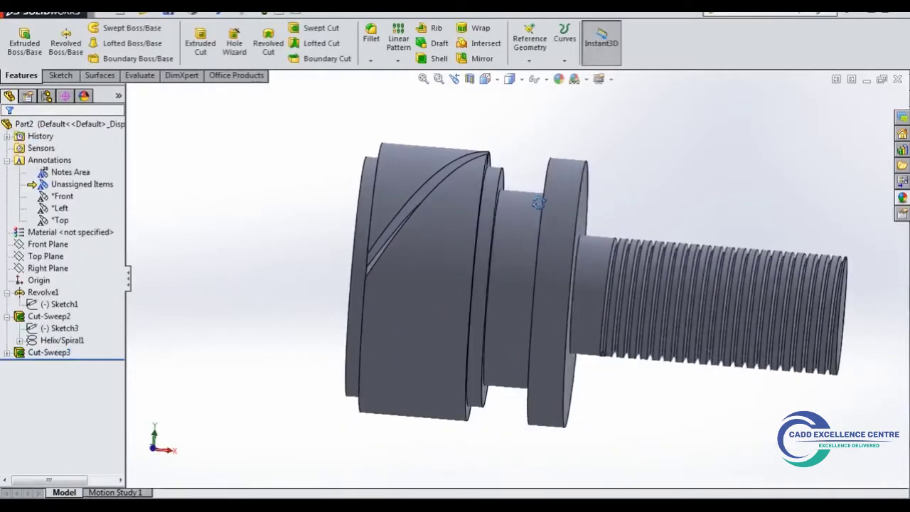
middle_drag(543, 160, 640, 169)
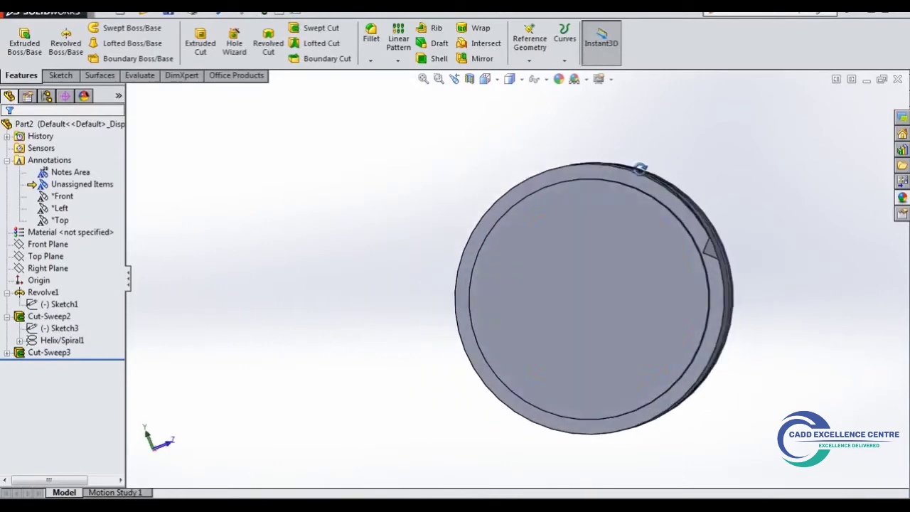
click(647, 241)
click(453, 177)
mouse_move(453, 177)
middle_down()
mouse_move(406, 238)
mouse_move(498, 291)
middle_up()
click(497, 290)
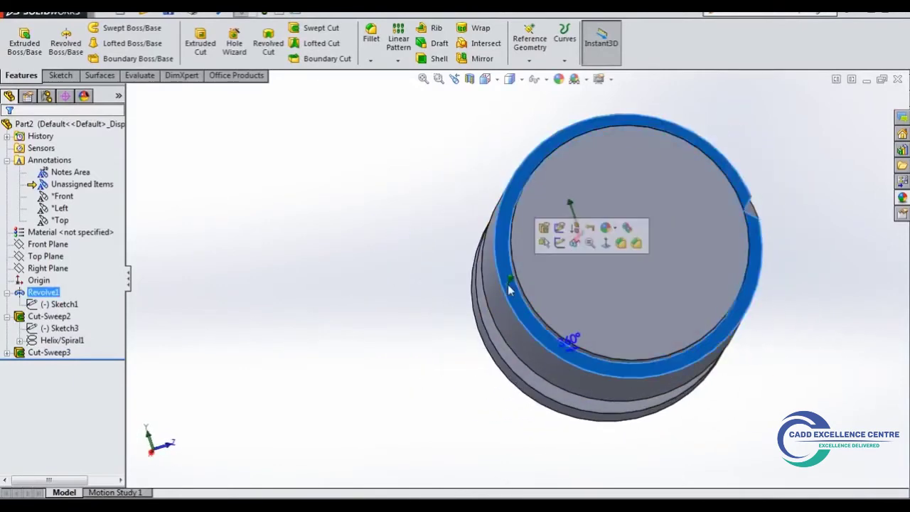
Start a sketch on the head's end face with a horizontal centreline from the centre past the rim
click(575, 244)
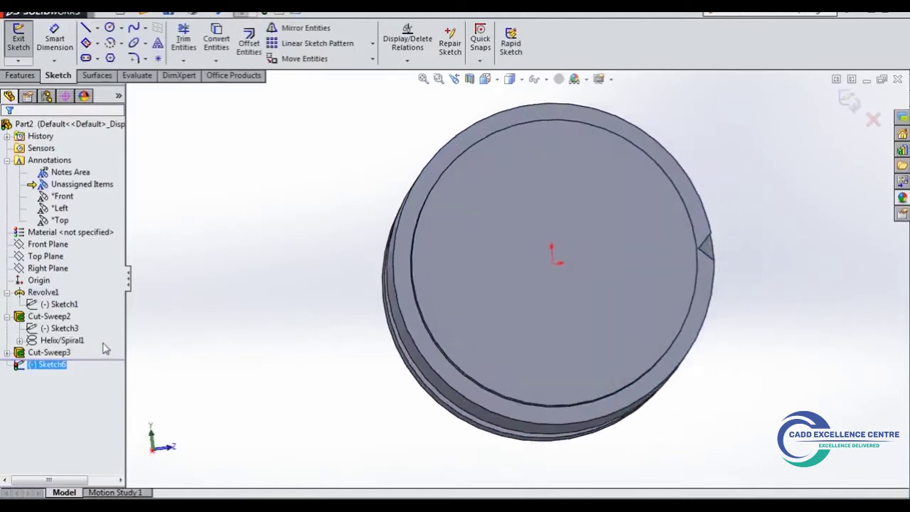
click(121, 55)
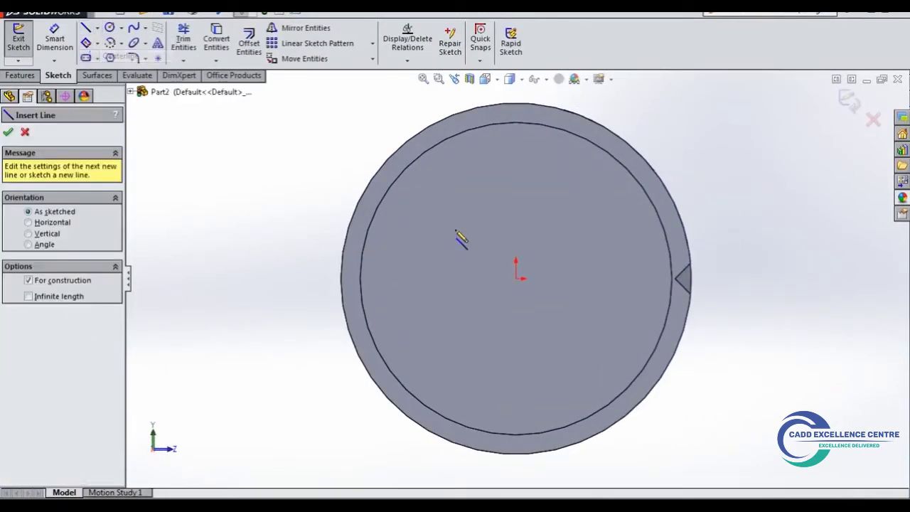
click(516, 277)
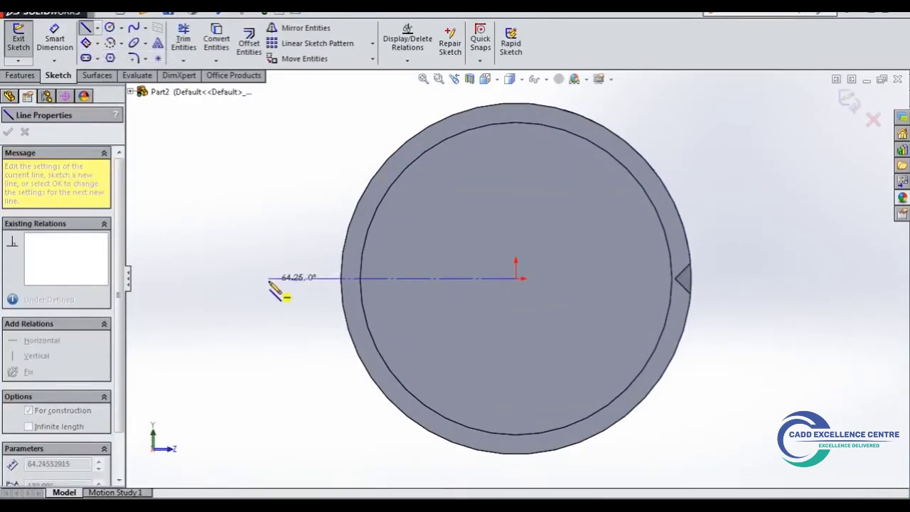
click(304, 278)
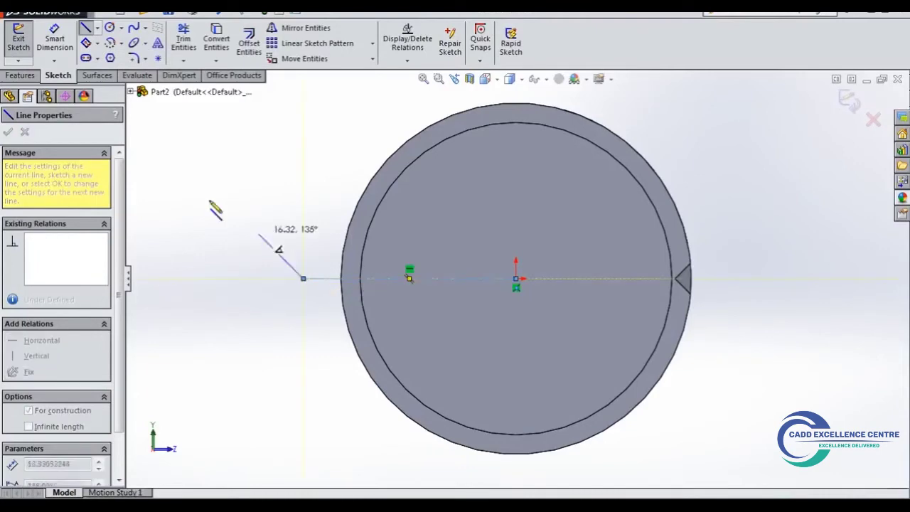
right_click(174, 163)
click(224, 130)
scroll(365, 284, down, 2)
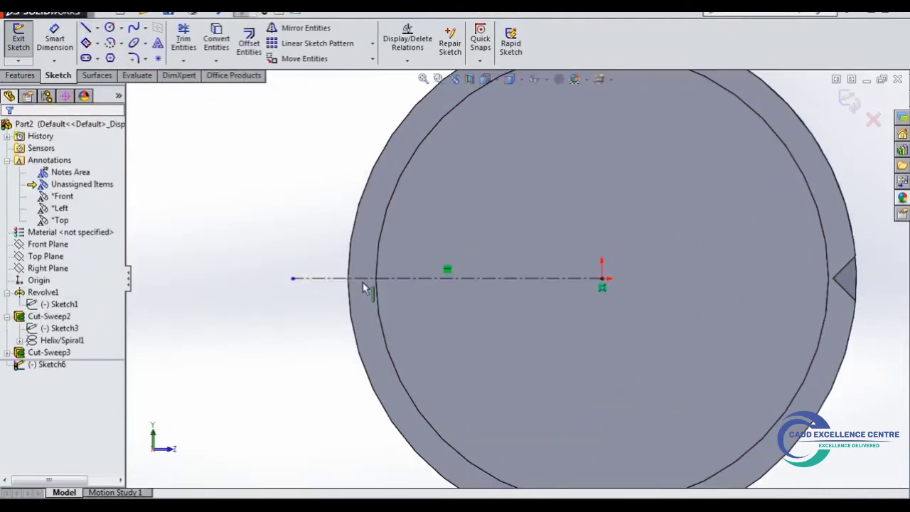
scroll(361, 281, up, 2)
Convert the head's outer rim edge into the sketch
click(215, 41)
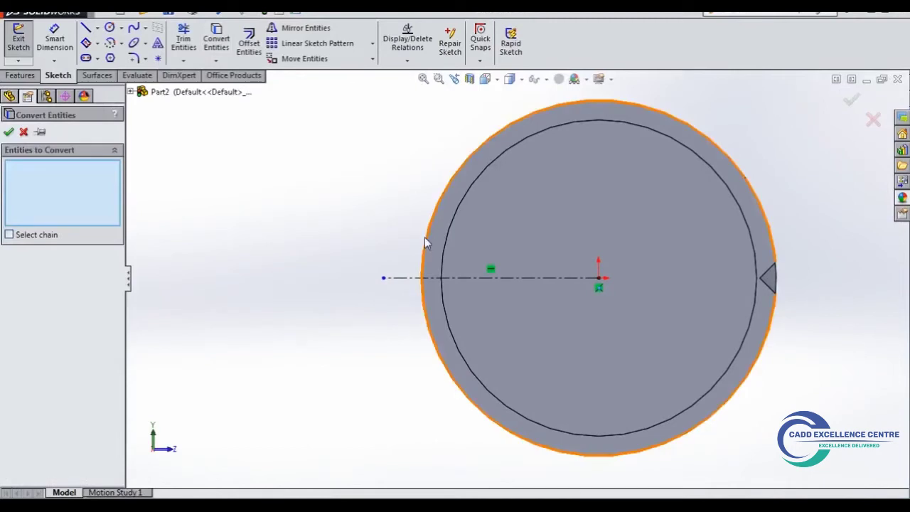
click(9, 132)
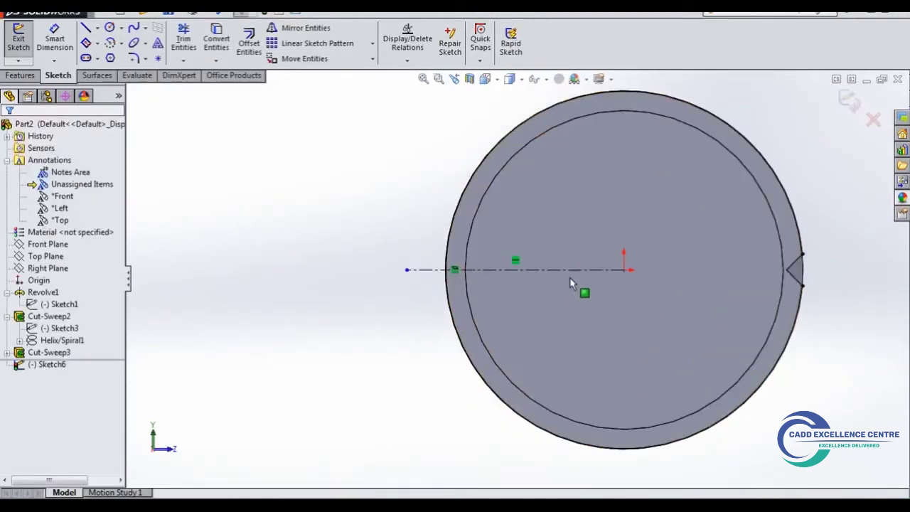
scroll(560, 301, down, 3)
click(86, 43)
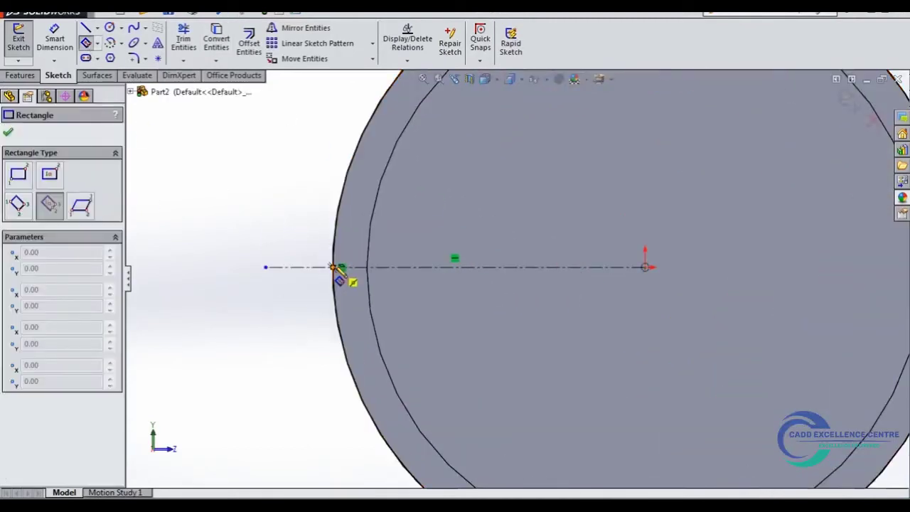
Draw a center-rectangle diamond centred on the centreline at the rim
click(340, 268)
click(328, 214)
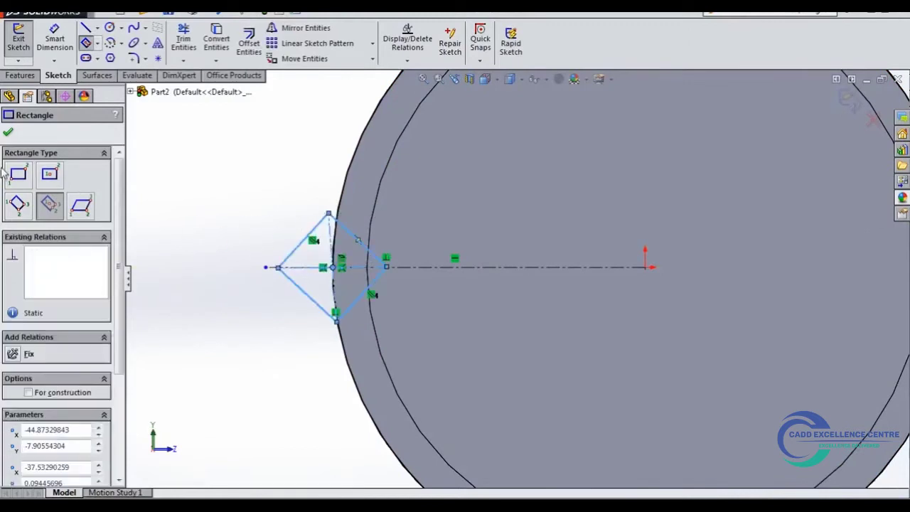
click(8, 134)
scroll(281, 263, down, 3)
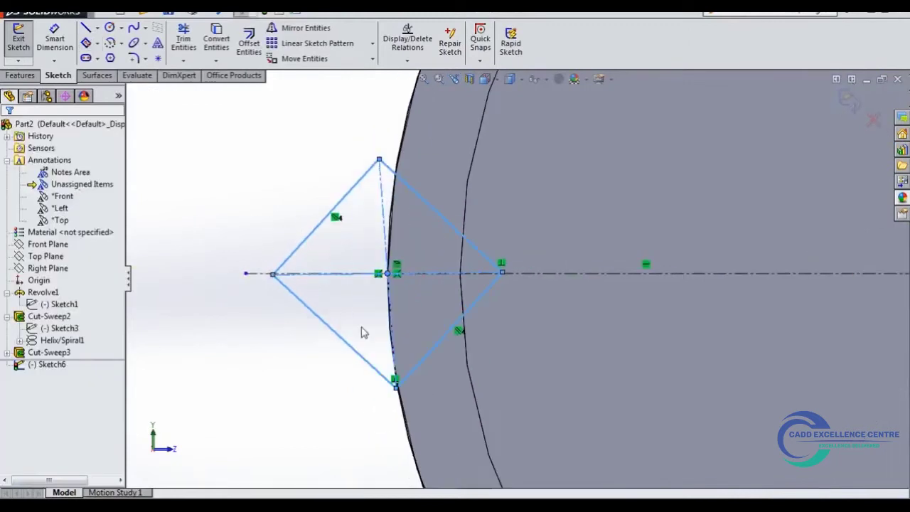
Make the diamond's top and bottom corners coincident with the rim arc
click(395, 384)
ctrl+click(404, 411)
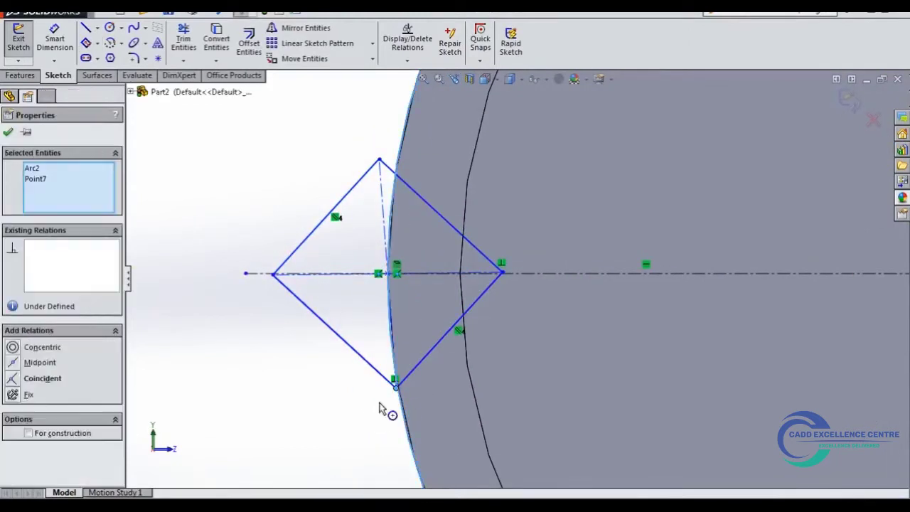
click(15, 379)
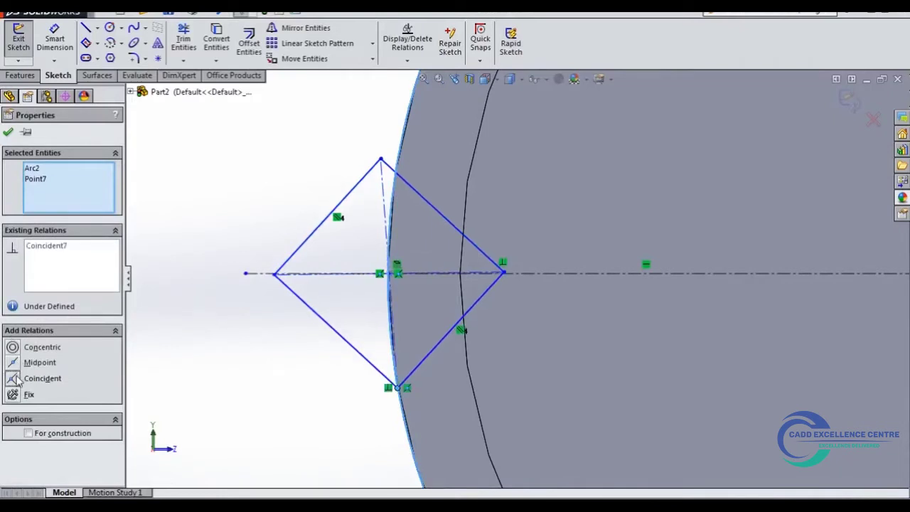
click(8, 132)
click(382, 160)
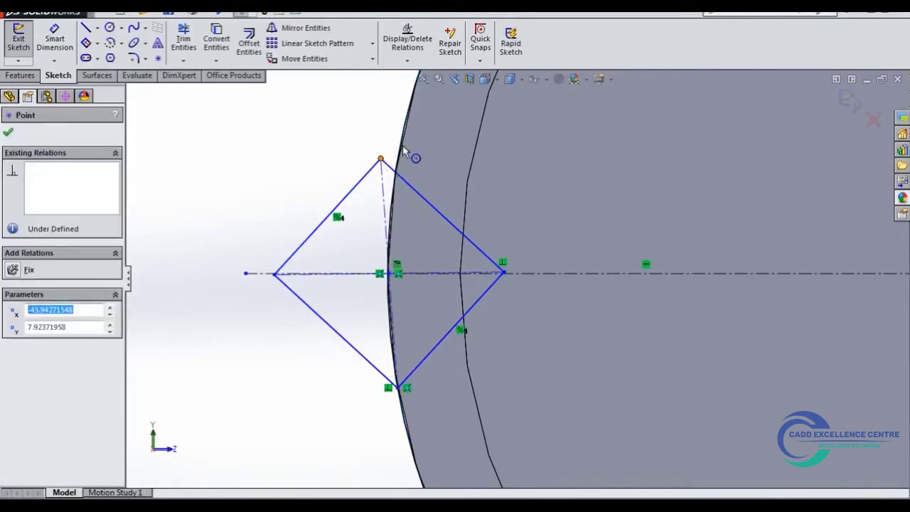
ctrl+click(404, 150)
click(13, 378)
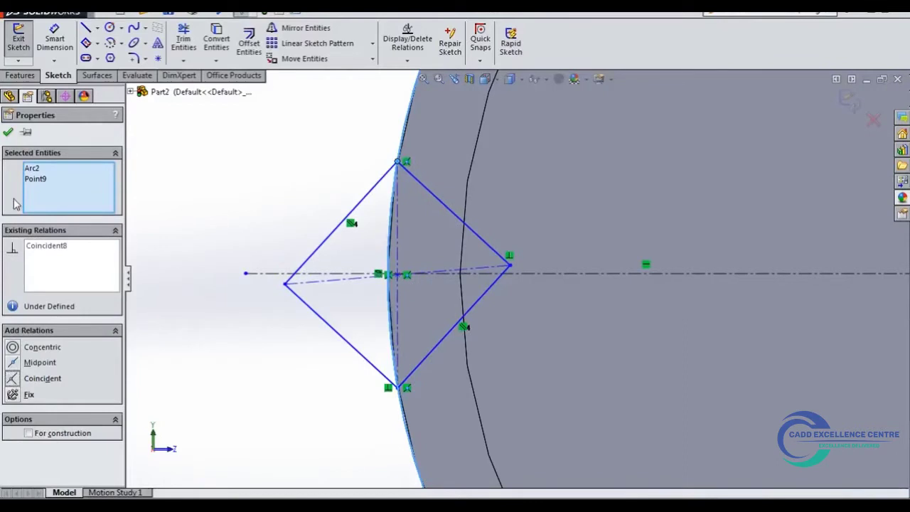
click(8, 132)
Make the diamond's left and right corners coincident with the centreline
click(286, 286)
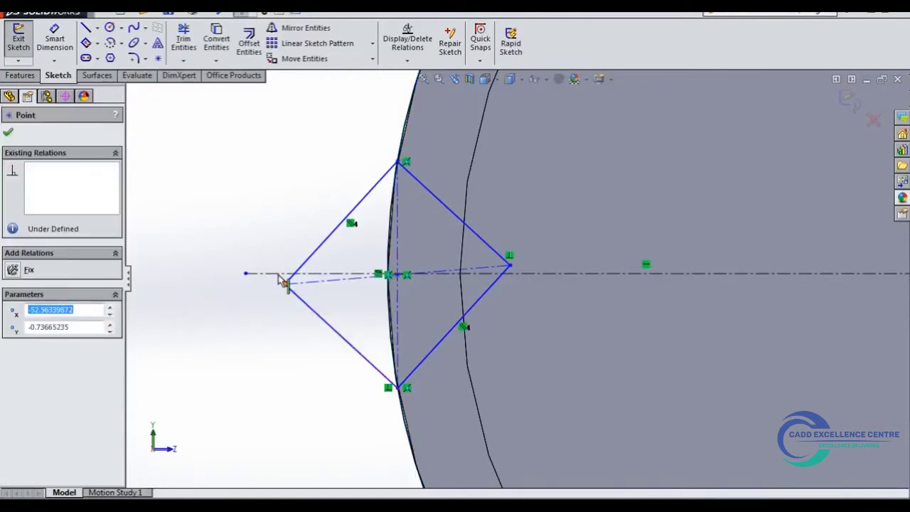
ctrl+click(283, 279)
click(13, 363)
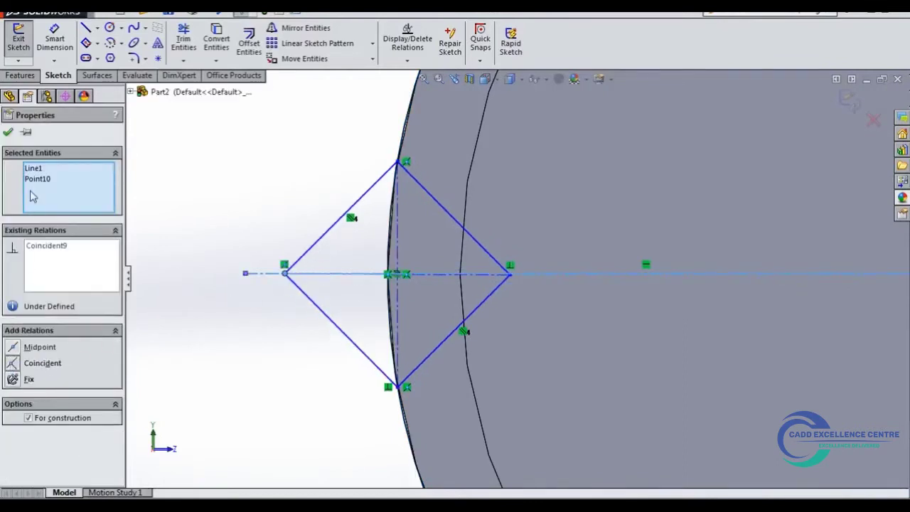
click(7, 132)
click(511, 276)
ctrl+click(527, 275)
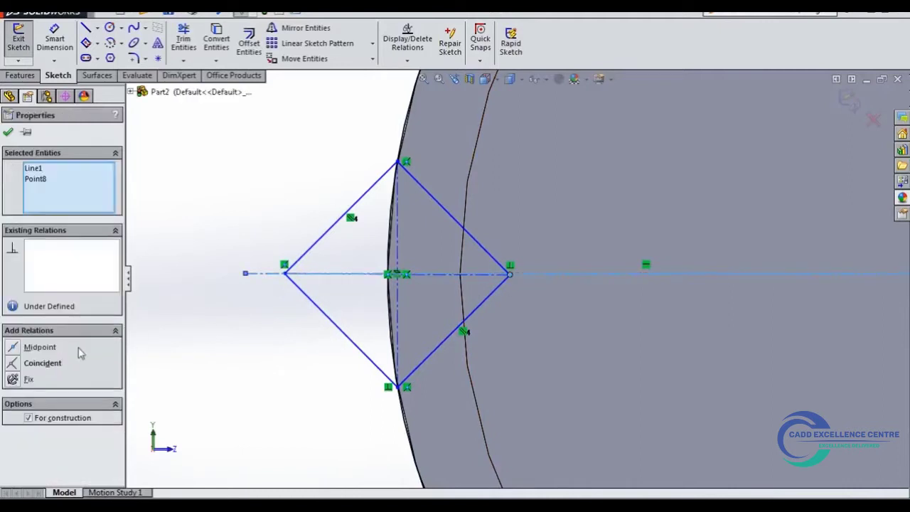
click(8, 132)
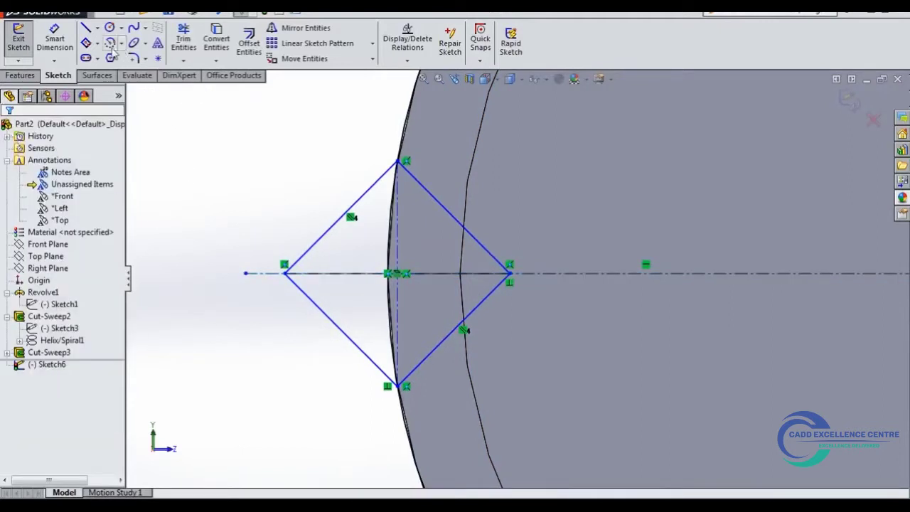
Dimension the diamond's height to 4 mm and exit the sketch
click(69, 47)
click(325, 242)
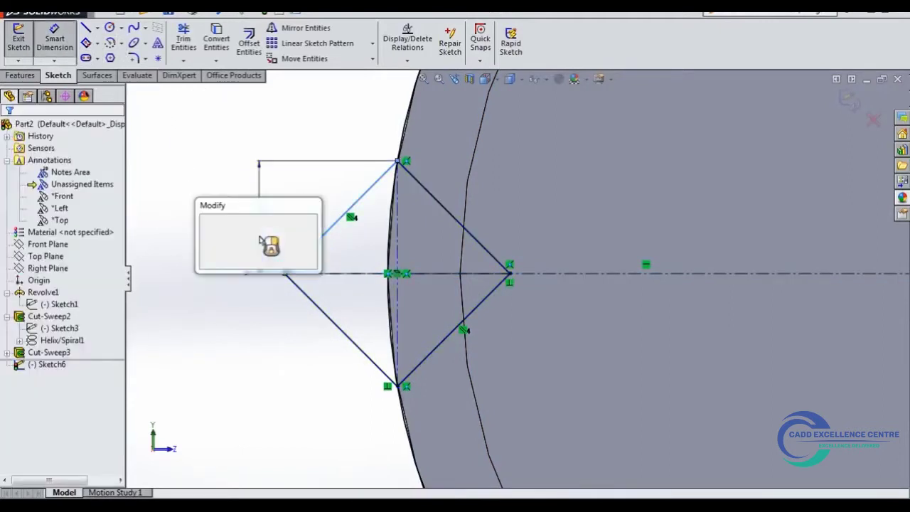
click(269, 245)
text(4)
key(Return)
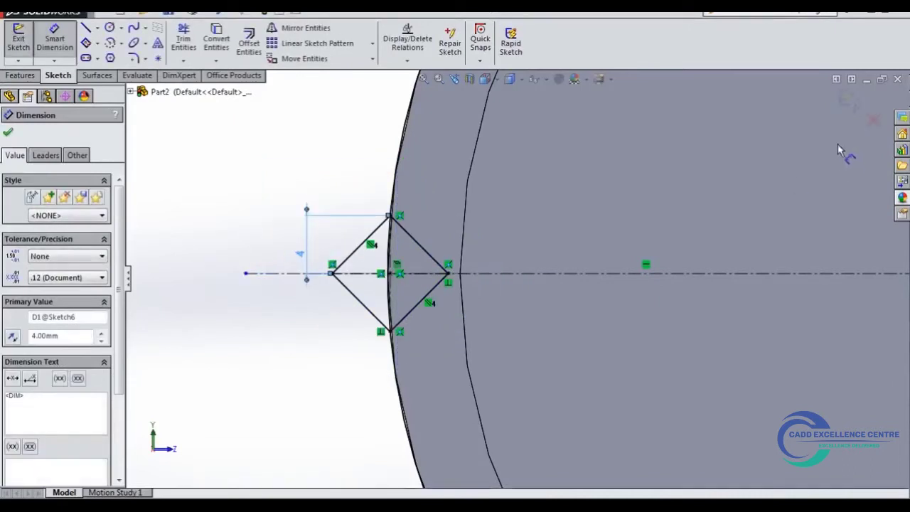
click(848, 100)
Edit Sketch6, delete the projected rim arc, and exit the sketch
key(f)
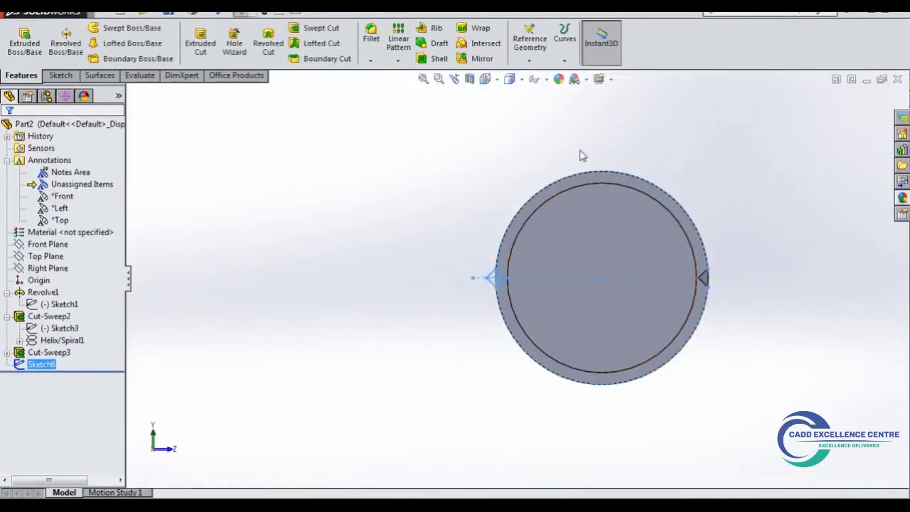
click(577, 169)
scroll(586, 174, down, 2)
click(561, 196)
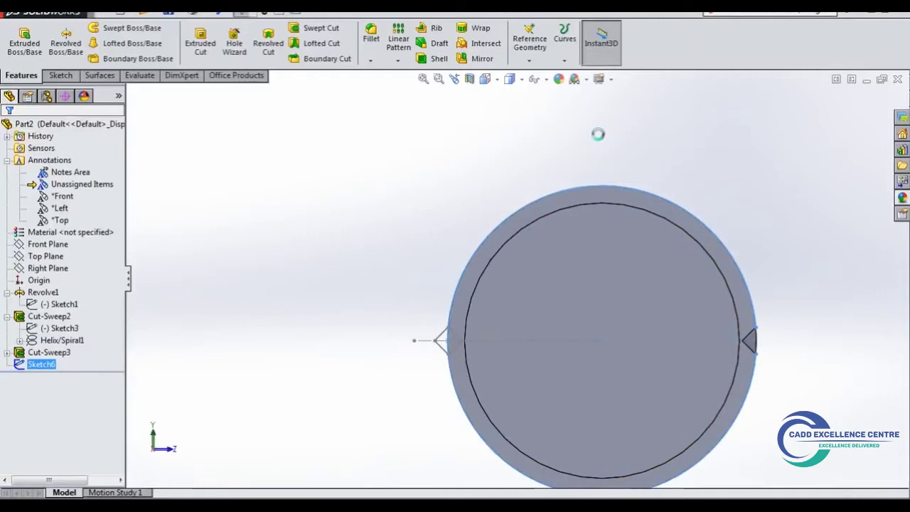
click(595, 145)
click(569, 195)
key(Delete)
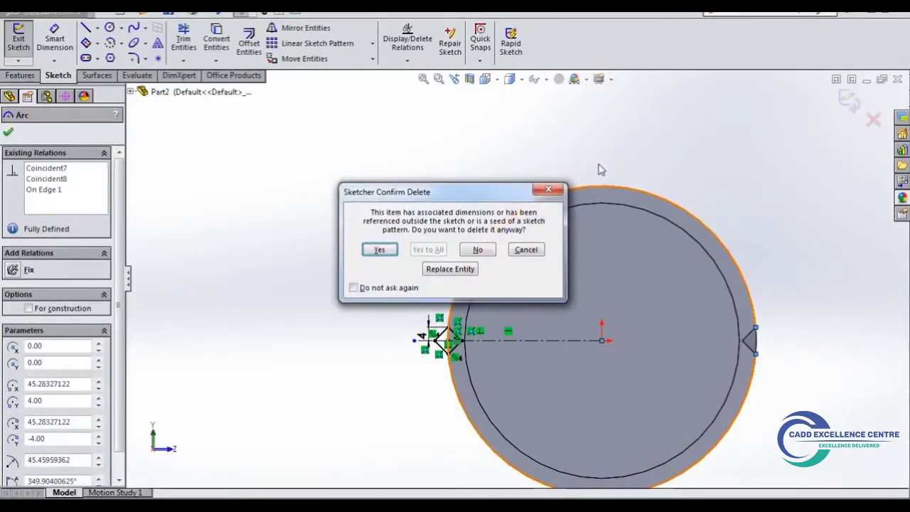
click(380, 251)
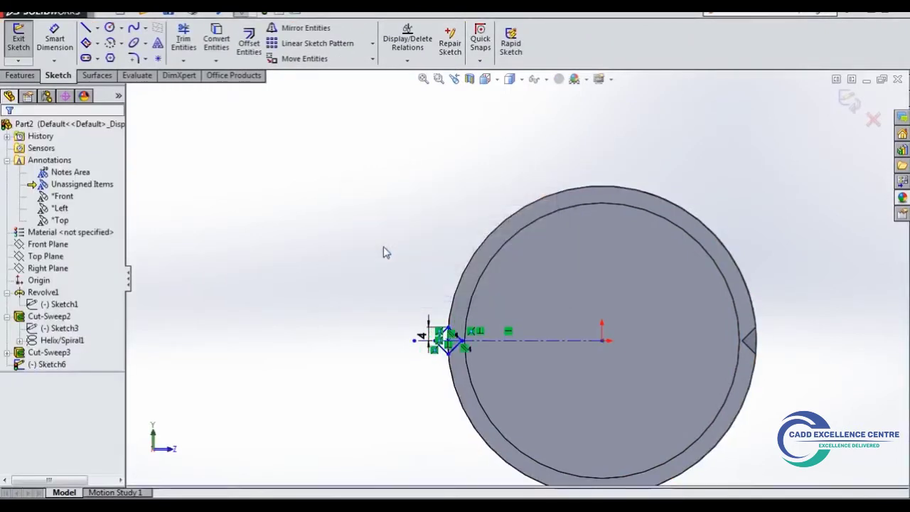
click(848, 105)
Create Sketch7 on the head's end face with its edges converted into circles
click(577, 200)
click(577, 175)
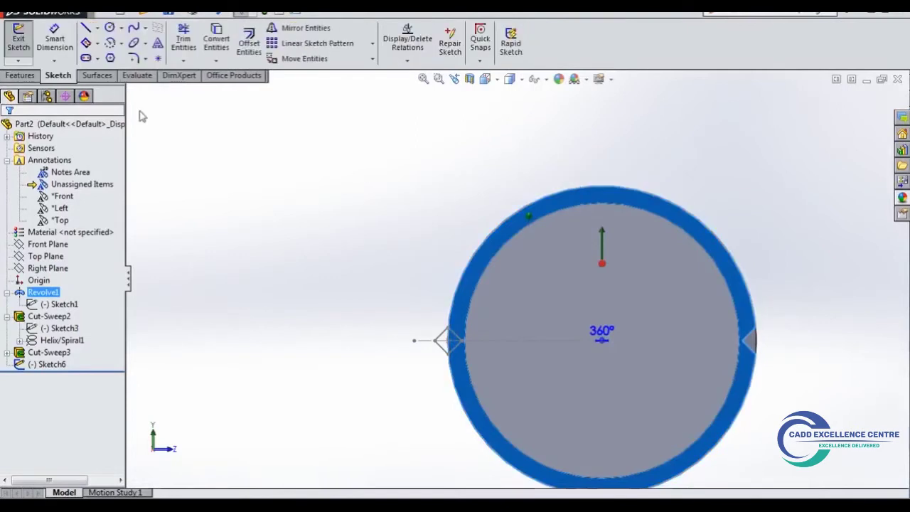
click(217, 41)
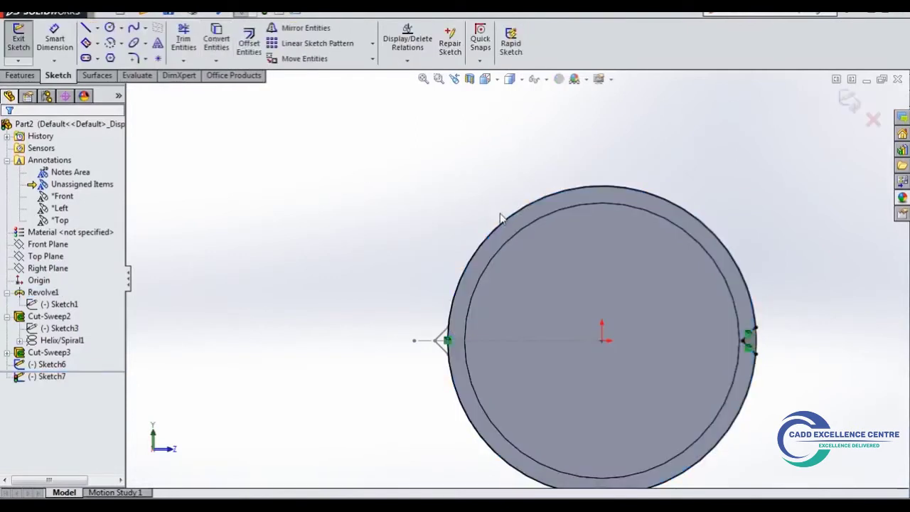
click(690, 241)
key(Delete)
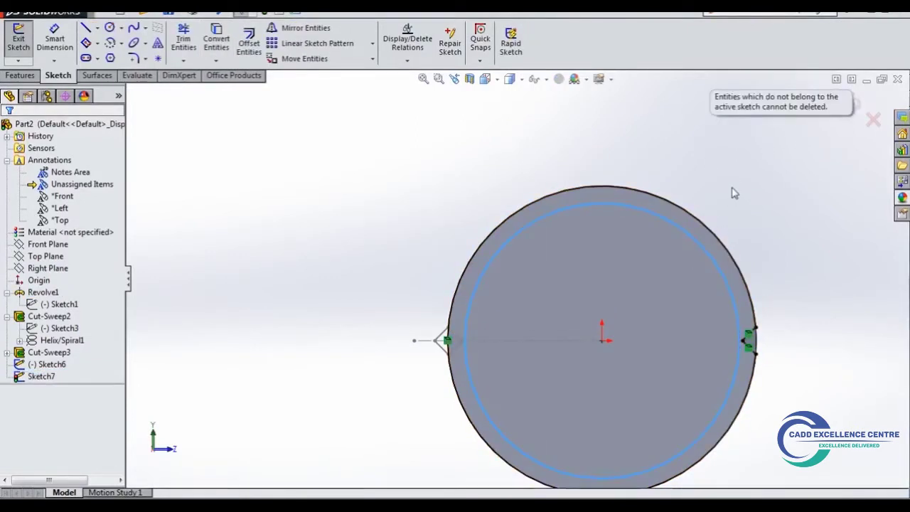
click(759, 186)
click(682, 235)
key(Delete)
click(819, 146)
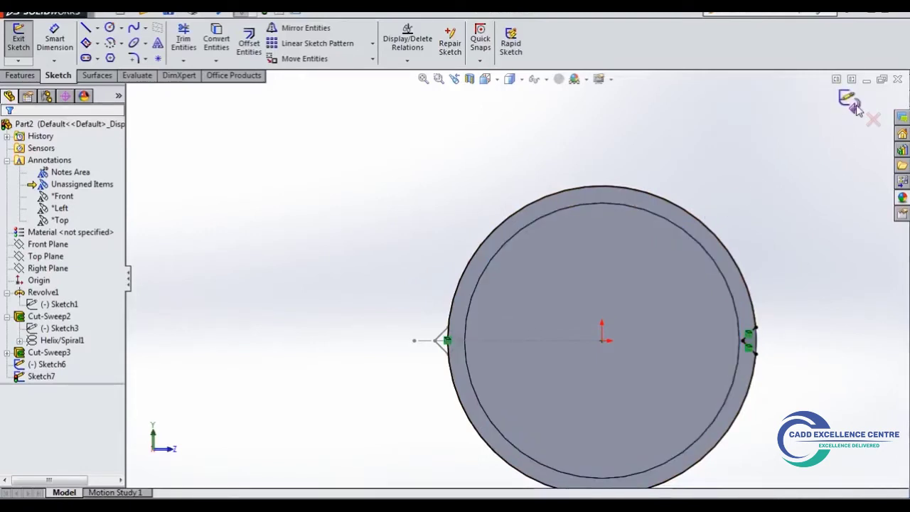
click(854, 104)
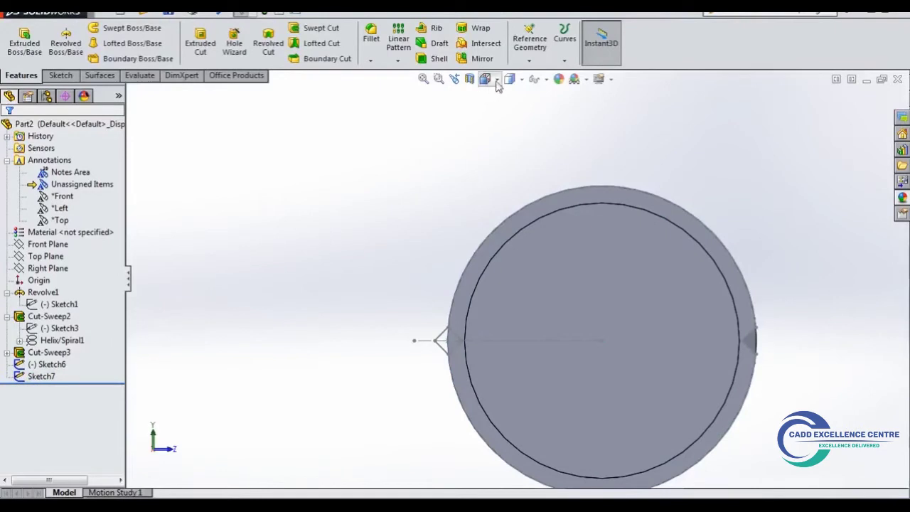
Start the Helix/Spiral command twice and cancel it both times
click(564, 39)
click(573, 146)
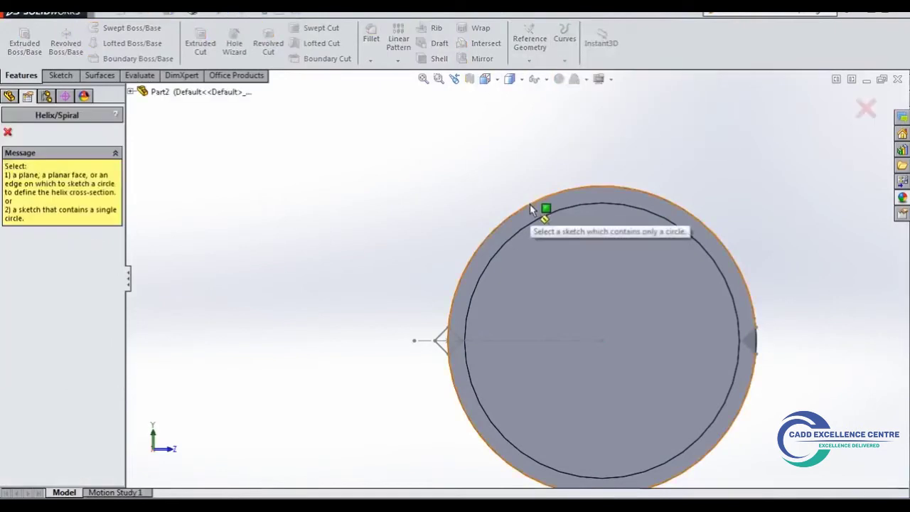
click(866, 108)
click(563, 61)
click(575, 146)
click(864, 111)
Start a sketch on the head's top ring face and convert its edges
mouse_move(697, 172)
middle_down()
mouse_move(455, 173)
mouse_move(463, 187)
mouse_move(437, 235)
middle_up()
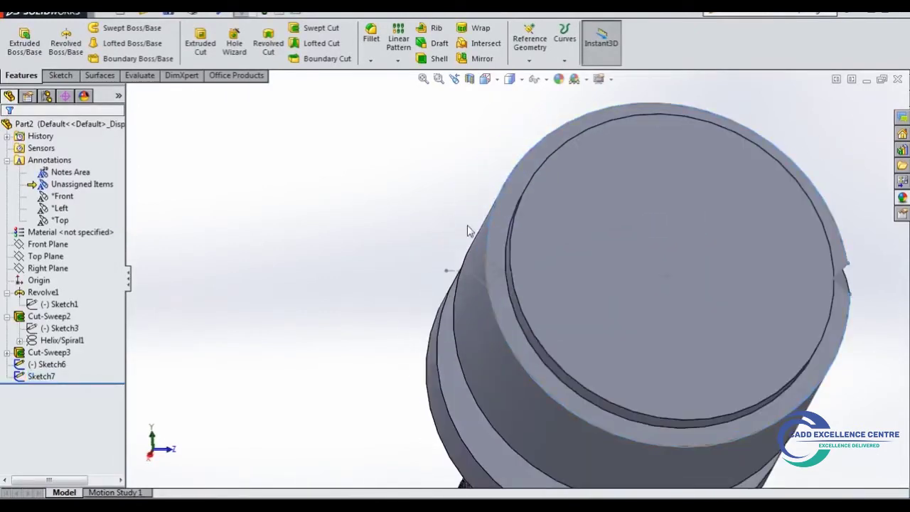
click(498, 239)
click(553, 190)
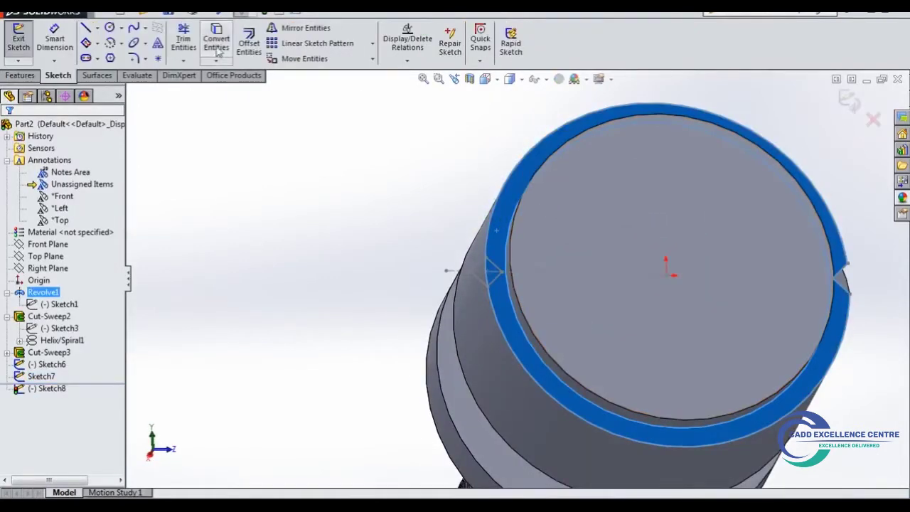
click(218, 50)
click(500, 212)
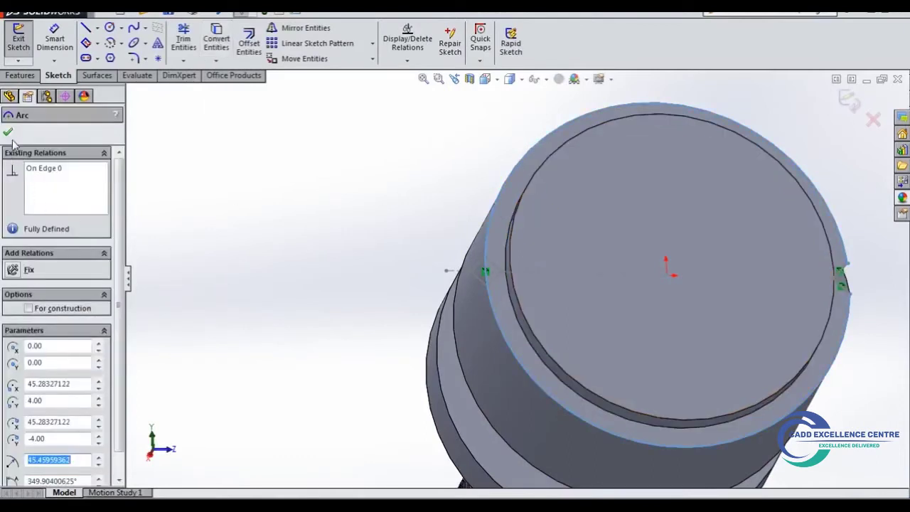
click(290, 187)
Convert the head's outer circular edge into Sketch8 and close the sketch
click(226, 46)
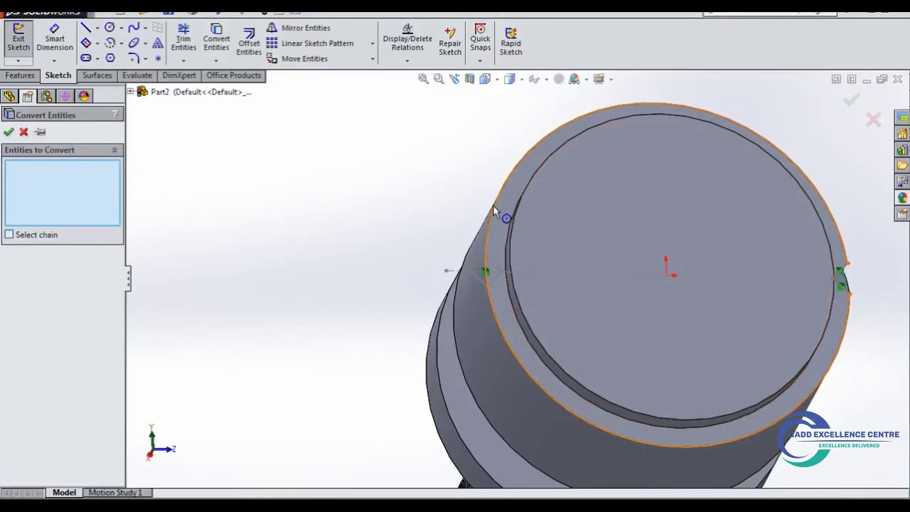
click(495, 213)
click(489, 229)
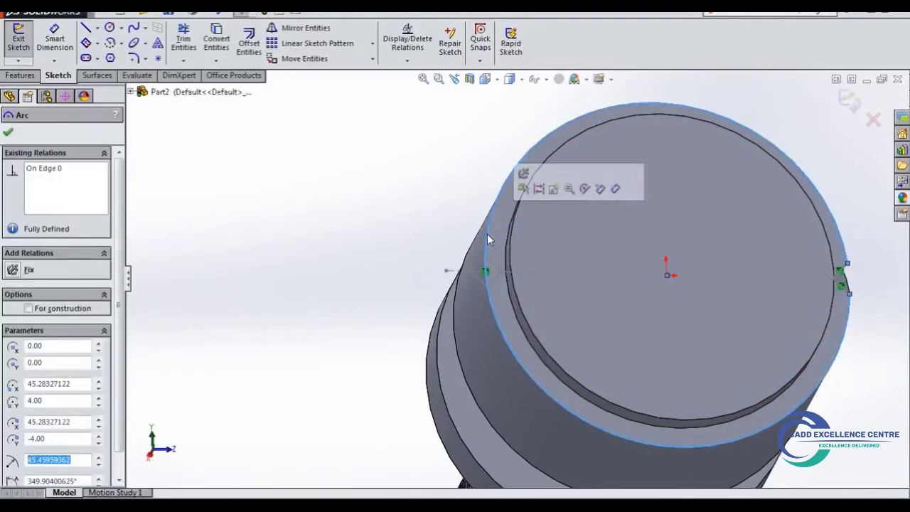
click(300, 208)
click(518, 239)
key(Delete)
click(407, 172)
click(216, 41)
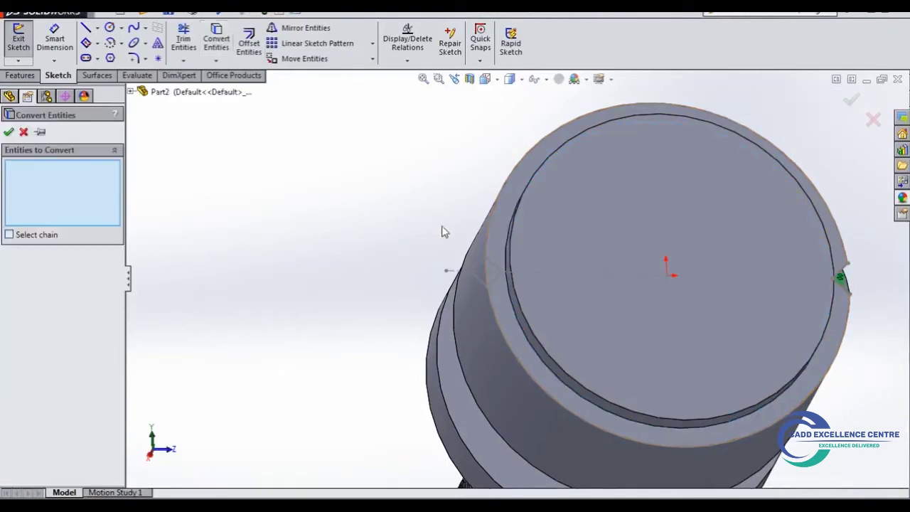
click(8, 132)
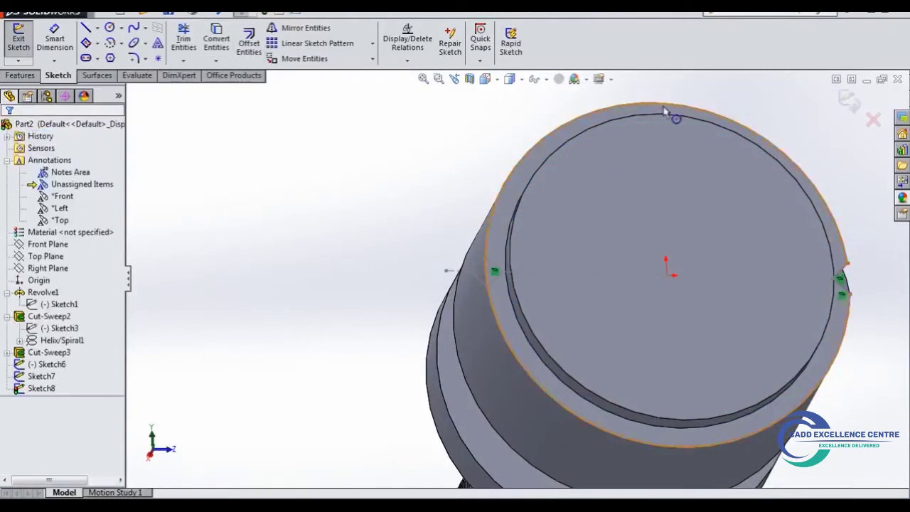
click(847, 99)
Open Helix/Spiral again, cancel it, and orbit to look down on the top face
click(565, 39)
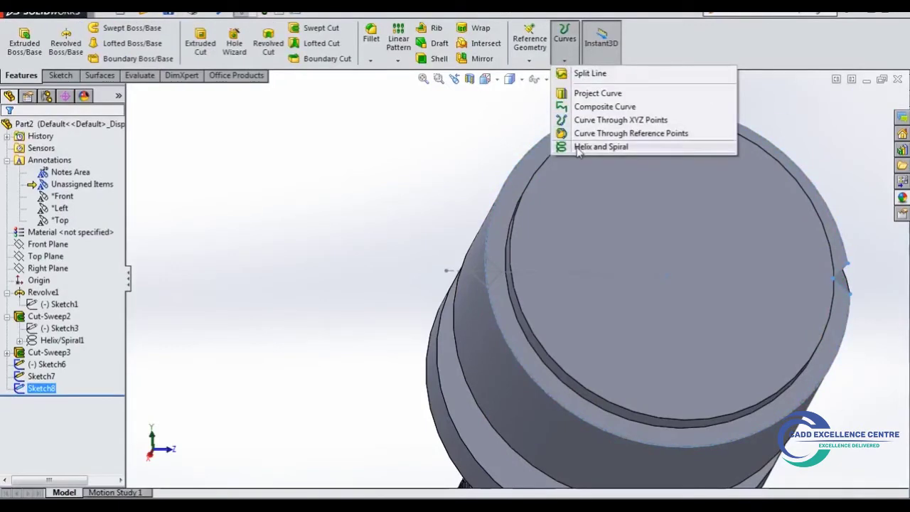
click(591, 146)
mouse_move(504, 244)
middle_down()
mouse_move(573, 166)
mouse_move(528, 135)
middle_up()
key(Escape)
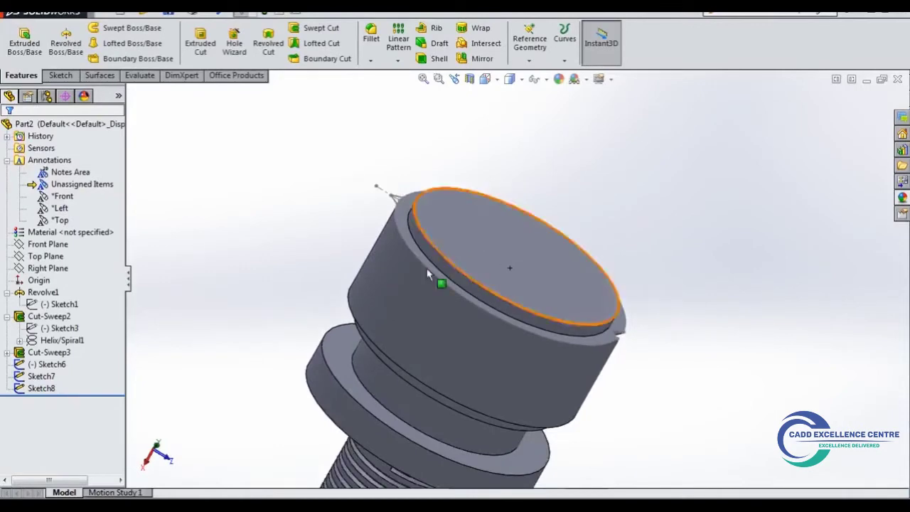
middle_drag(437, 280, 446, 248)
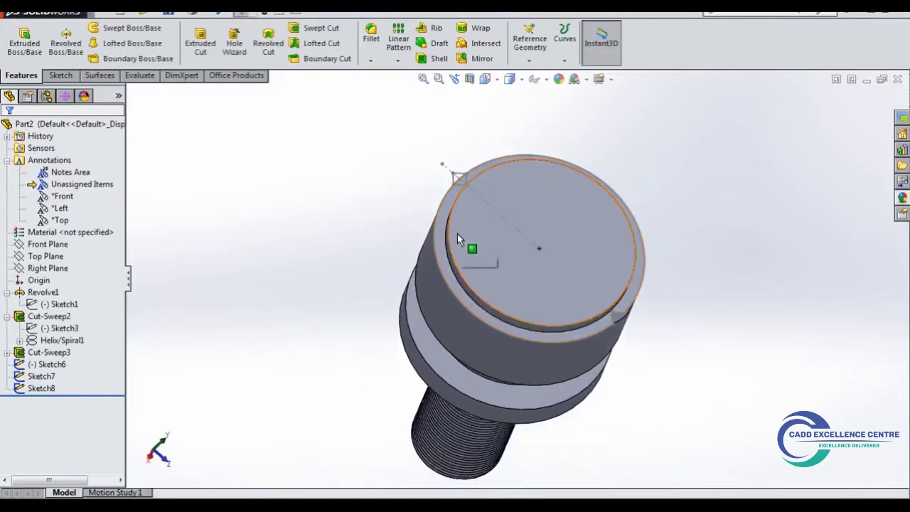
Sketch on the head's top face and draw a circle centred at the origin
scroll(452, 241, down, 3)
click(464, 219)
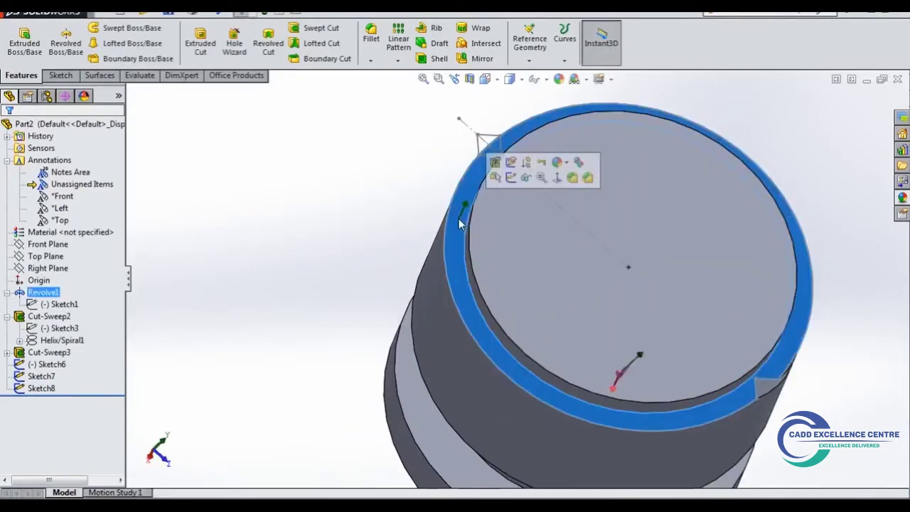
click(511, 177)
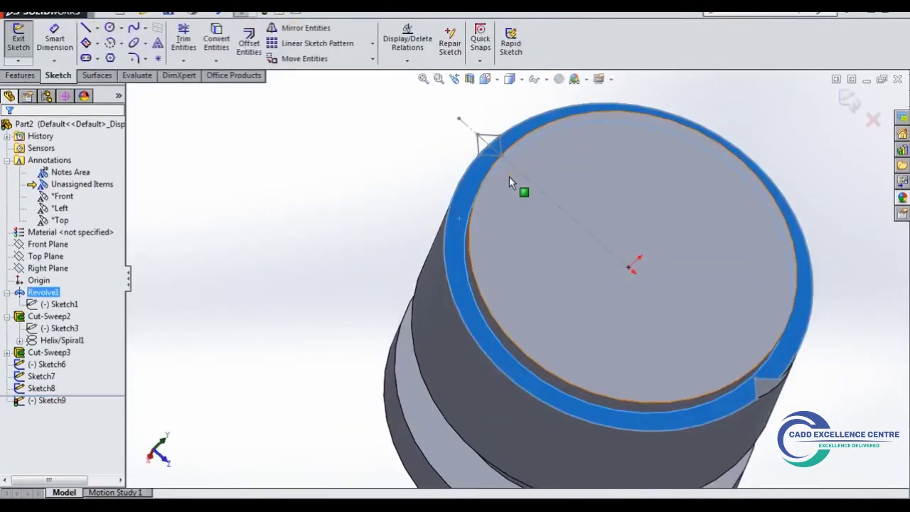
click(109, 27)
click(629, 267)
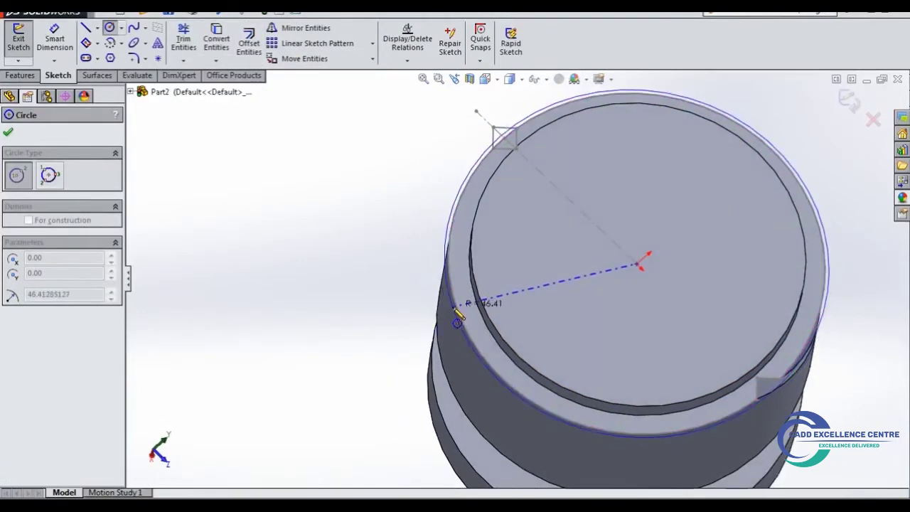
click(435, 302)
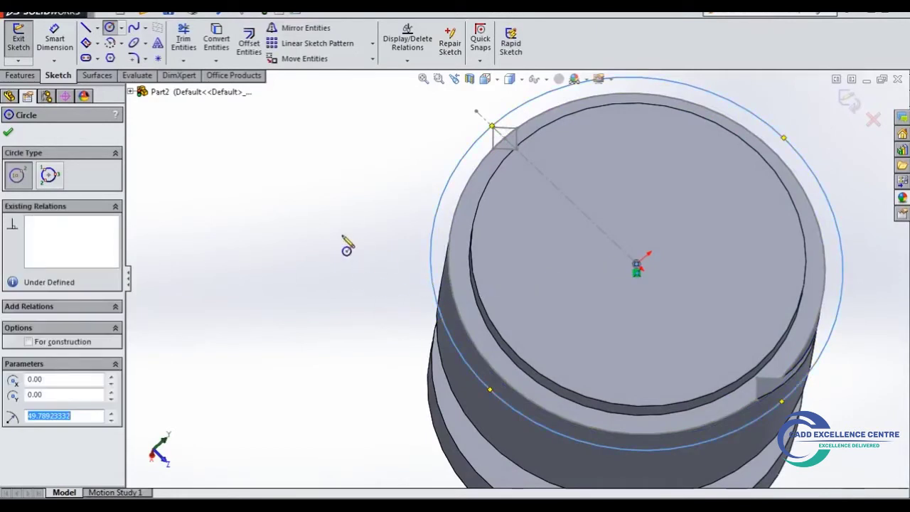
key(Escape)
Make the circle coradial with the head's outer edge and close Sketch9
ctrl+click(448, 258)
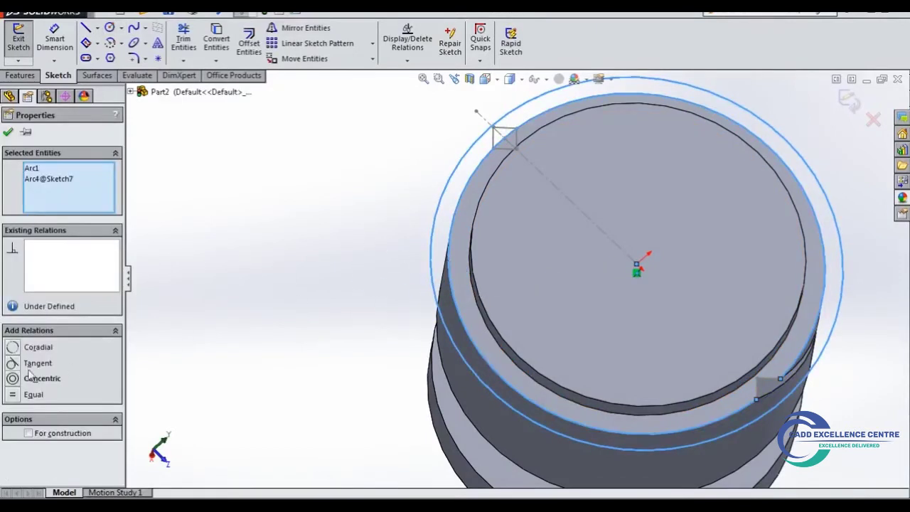
click(12, 347)
click(8, 132)
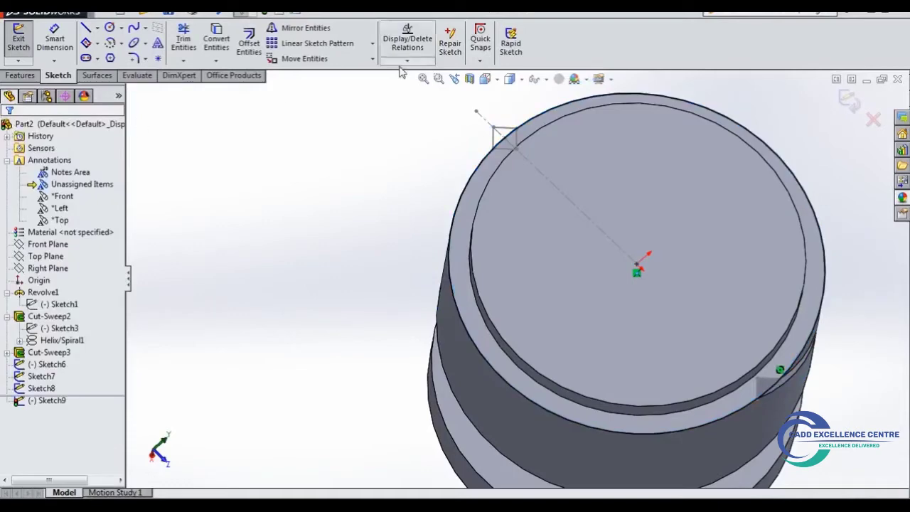
click(848, 99)
click(564, 39)
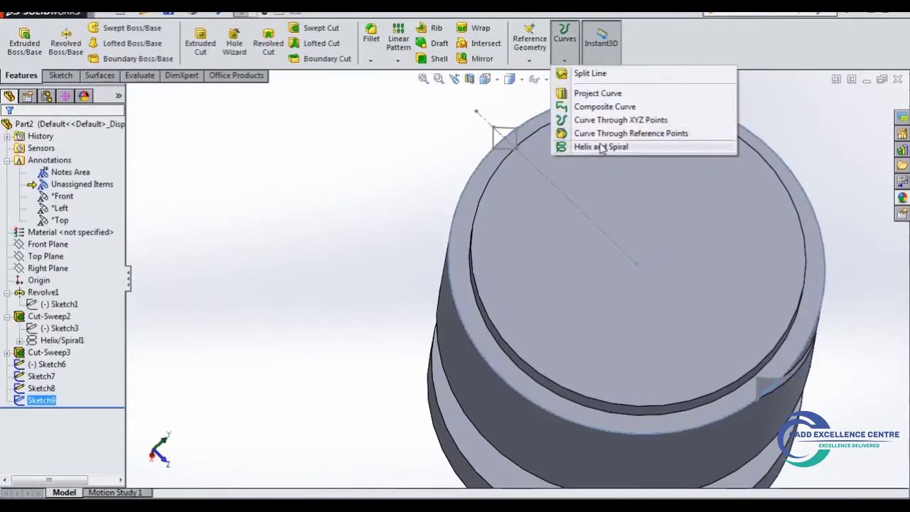
Create a clockwise quarter-turn helix around the head with a 180° start angle
click(600, 147)
middle_drag(599, 149, 52, 312)
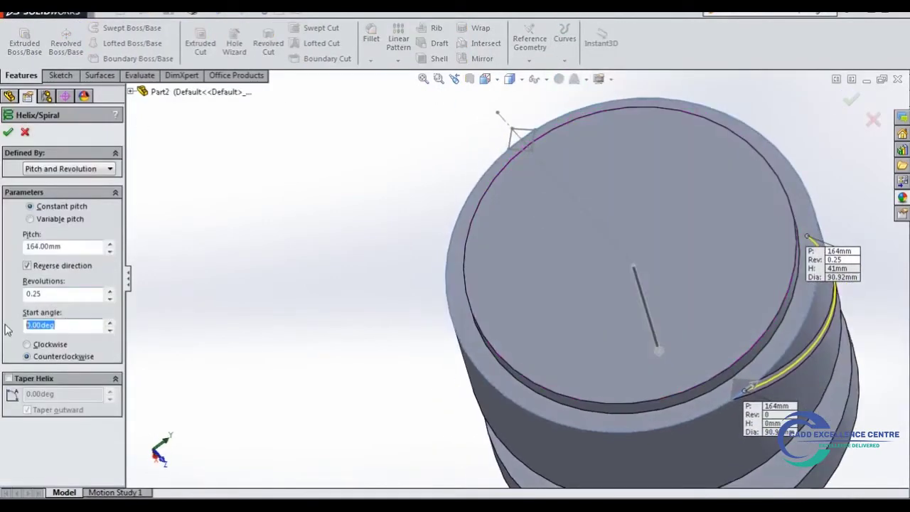
text(180)
key(Return)
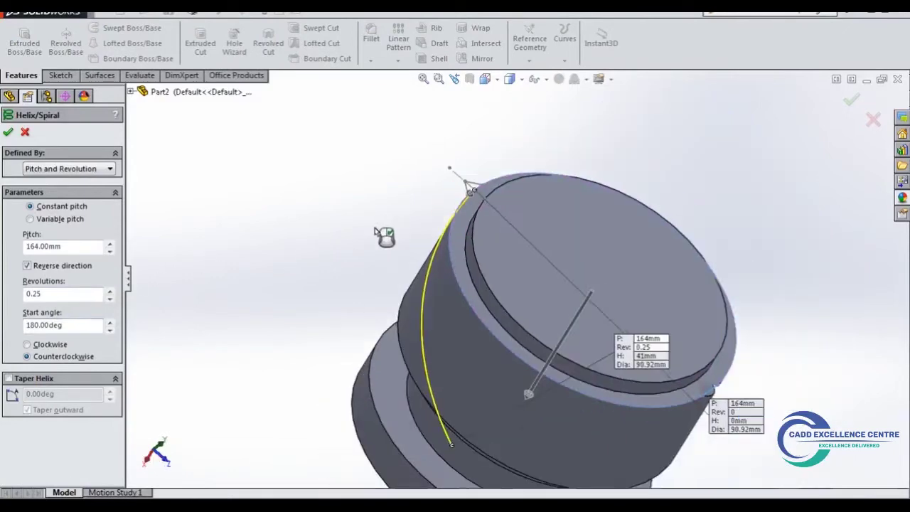
middle_drag(366, 253, 402, 225)
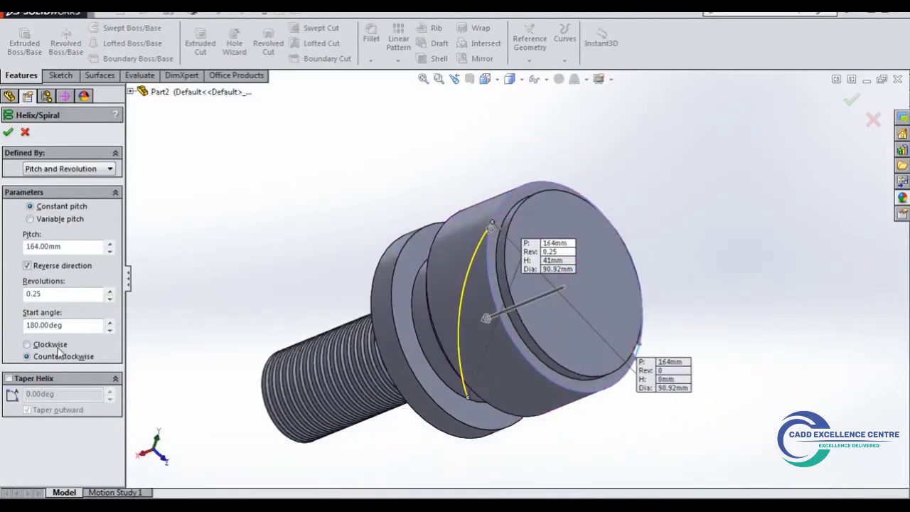
middle_drag(416, 192, 46, 160)
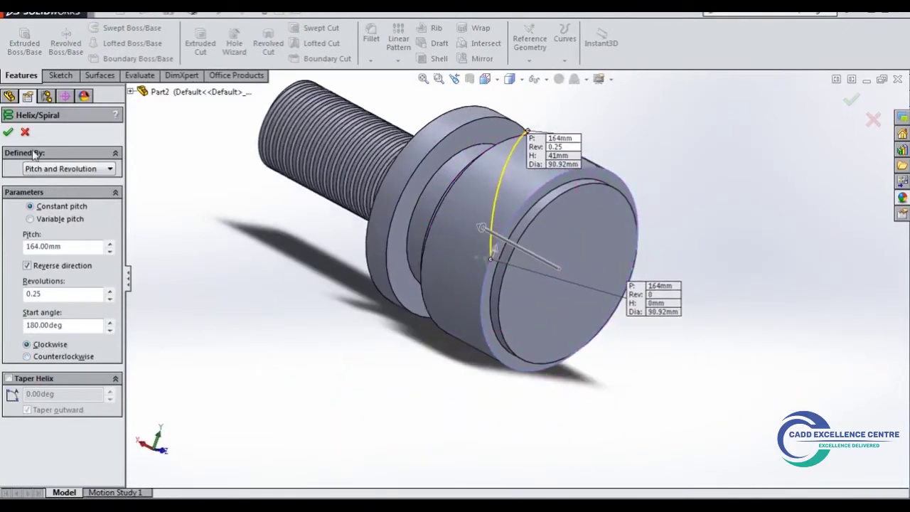
click(9, 132)
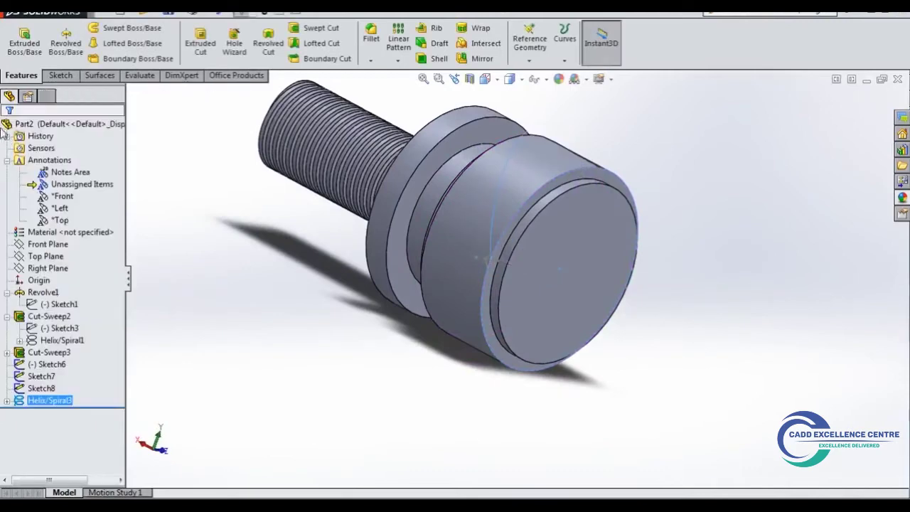
Swept-cut Sketch6 along Helix/Spiral3 to form the crossing groove Cut-Sweep4
click(322, 28)
click(486, 260)
click(491, 235)
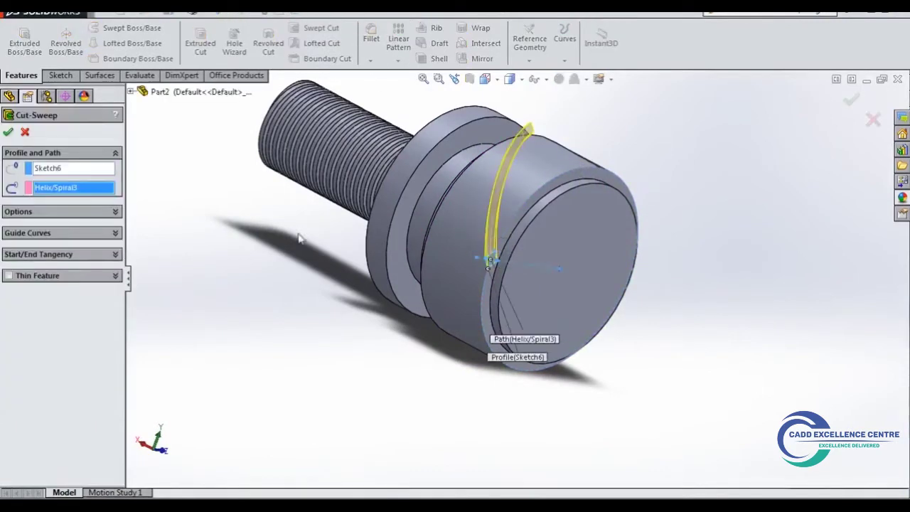
mouse_move(650, 135)
middle_down()
mouse_move(633, 228)
mouse_move(570, 123)
mouse_move(615, 142)
mouse_move(636, 177)
middle_up()
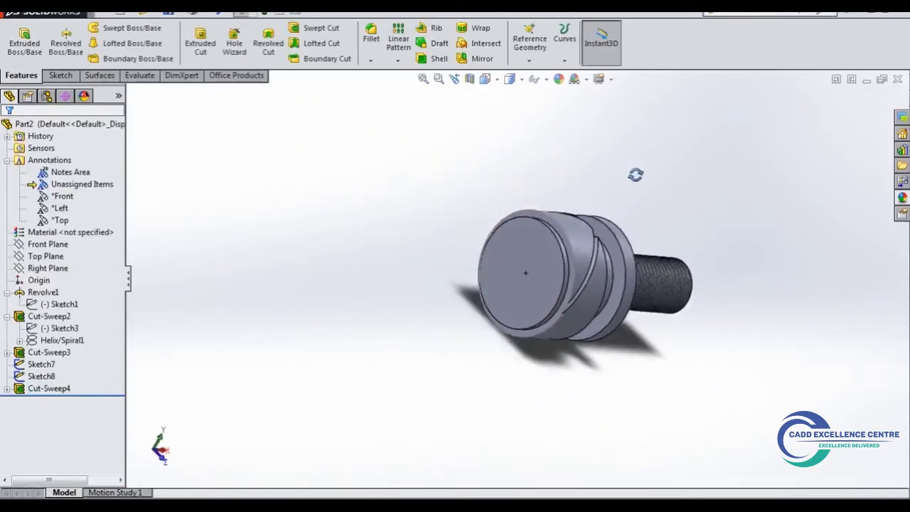
click(398, 61)
Start a circular pattern of Cut-Sweep3 about the head's cylindrical face
click(410, 86)
middle_drag(564, 270, 574, 300)
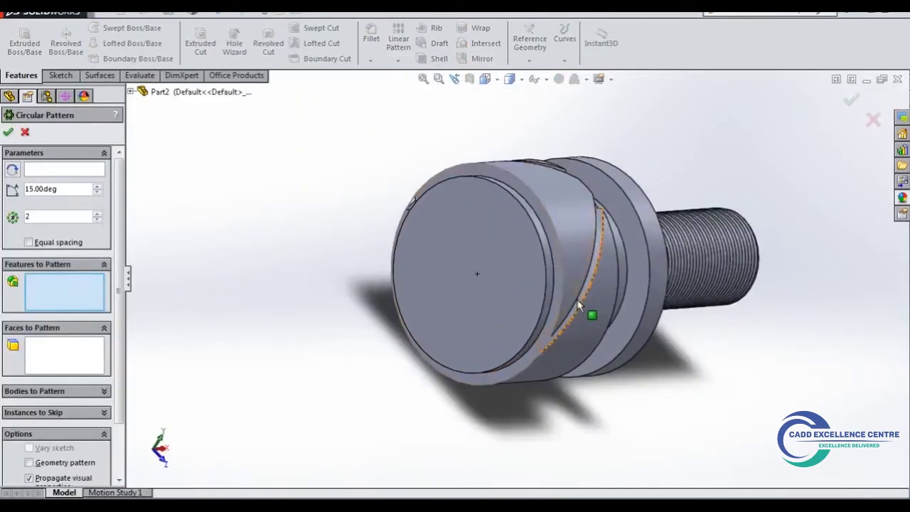
scroll(425, 302, up, 2)
click(552, 300)
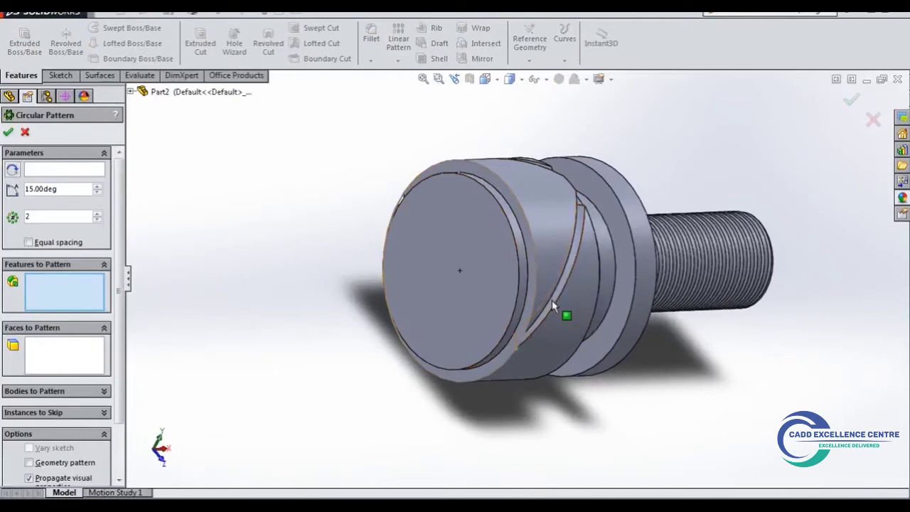
middle_drag(451, 301, 189, 342)
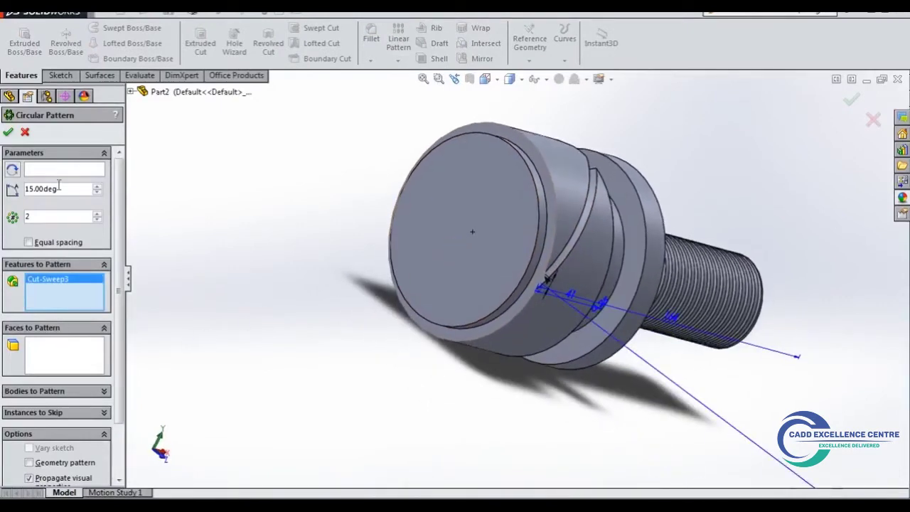
click(64, 169)
click(561, 194)
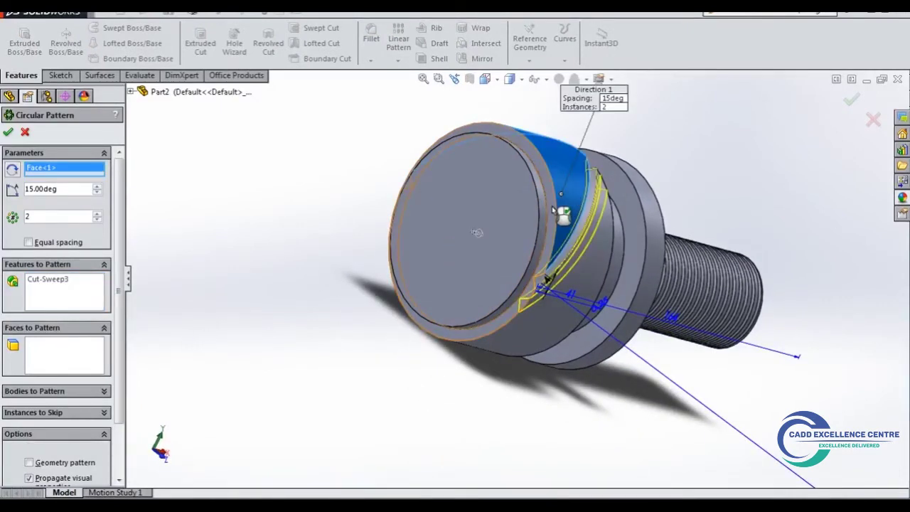
middle_drag(561, 213, 214, 201)
Set the pattern to equal spacing over 360° with 14 instances
click(98, 187)
click(98, 188)
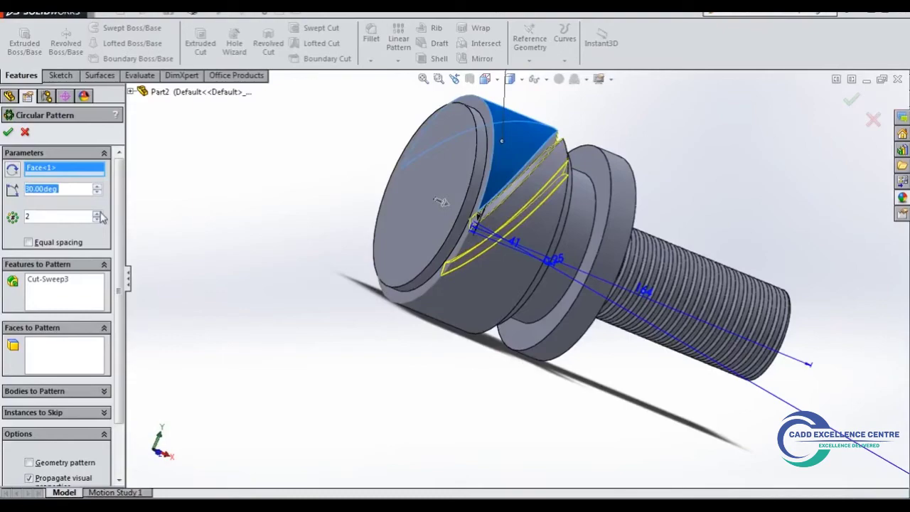
click(96, 213)
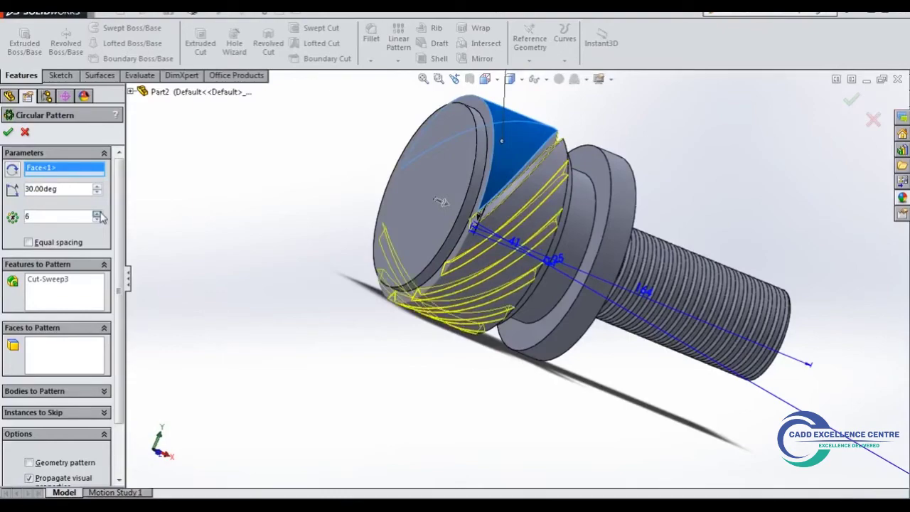
mouse_move(398, 235)
middle_down()
mouse_move(502, 238)
mouse_move(374, 229)
middle_up()
click(29, 243)
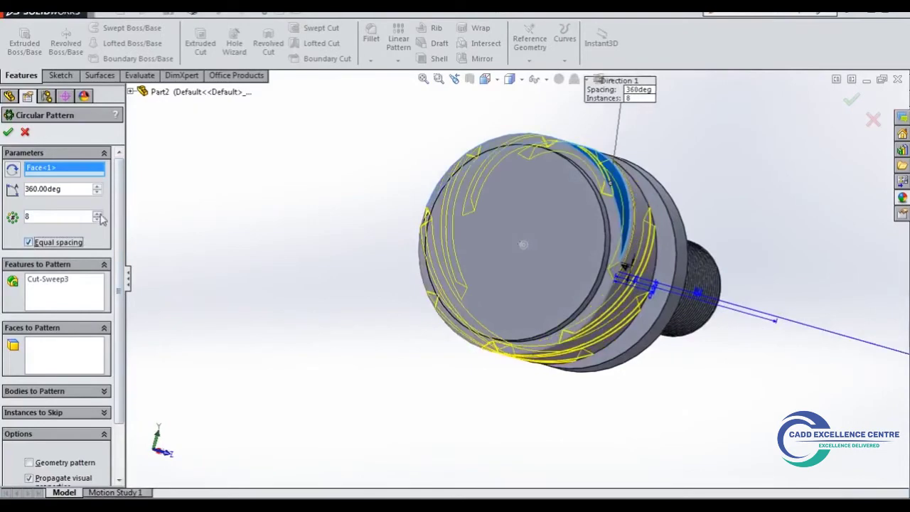
click(96, 213)
click(97, 214)
middle_drag(524, 243, 436, 257)
click(99, 217)
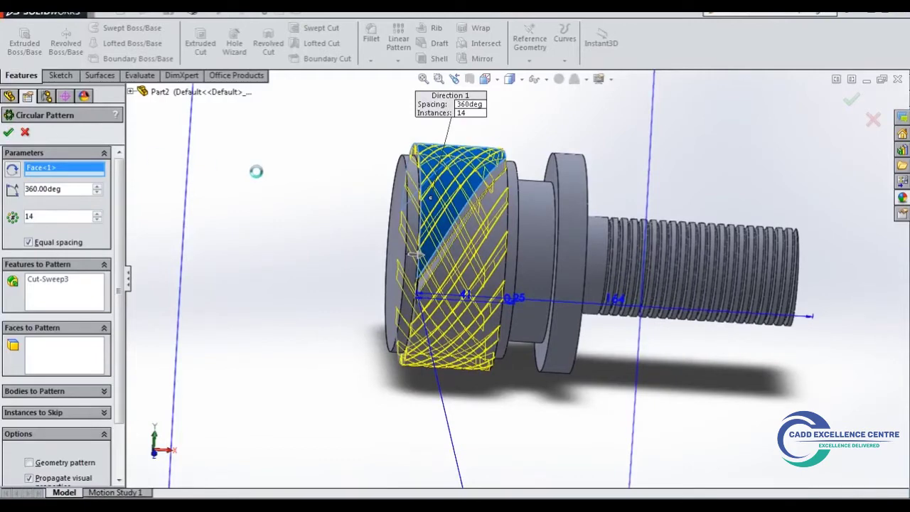
mouse_move(276, 211)
middle_down()
mouse_move(394, 202)
mouse_move(445, 172)
mouse_move(474, 178)
mouse_move(490, 205)
mouse_move(491, 235)
mouse_move(451, 260)
middle_up()
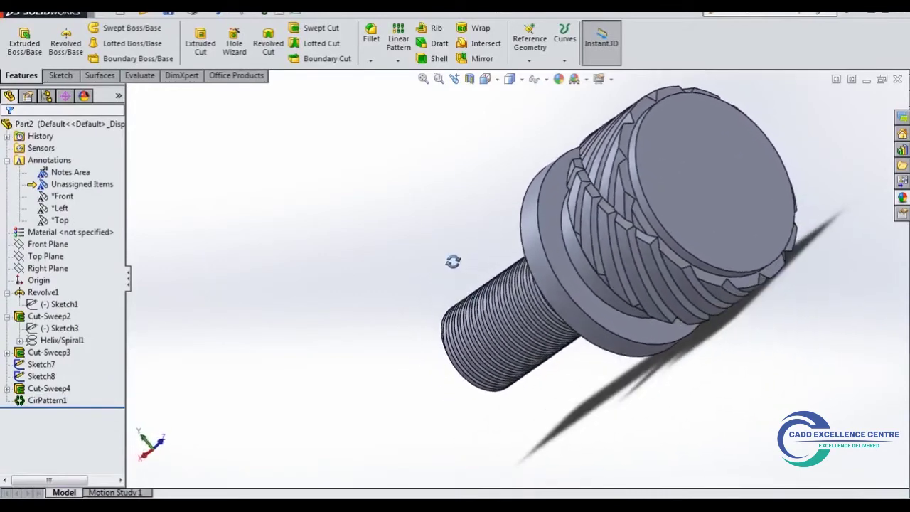
click(397, 61)
Circular-pattern Cut-Sweep4 14 times about the head's cylindrical face as CirPattern2
click(427, 84)
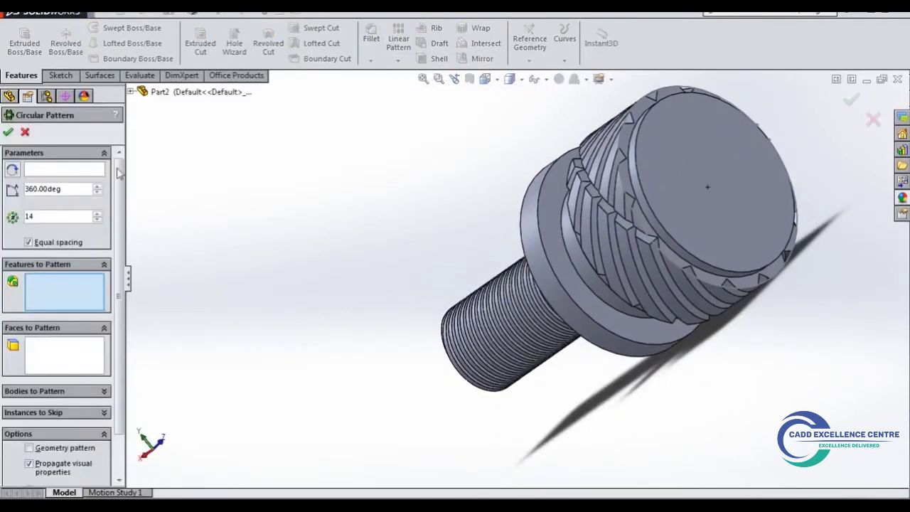
click(131, 91)
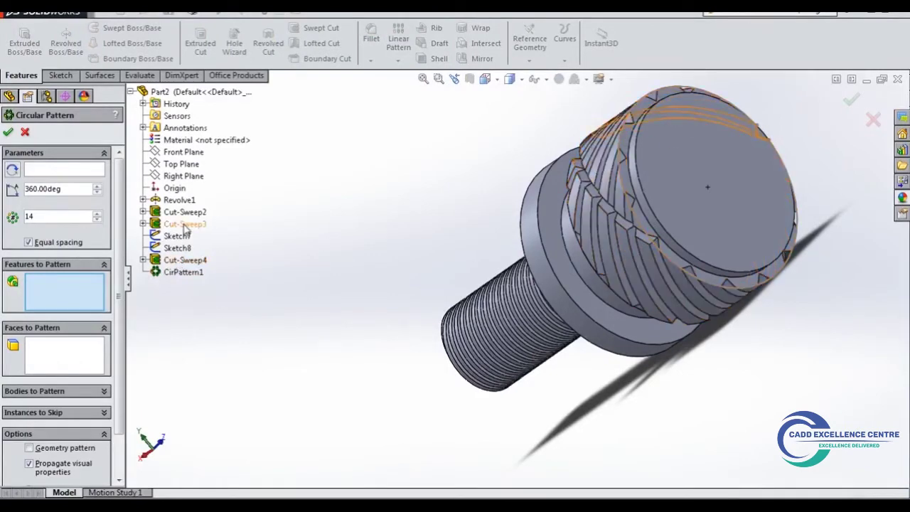
click(182, 261)
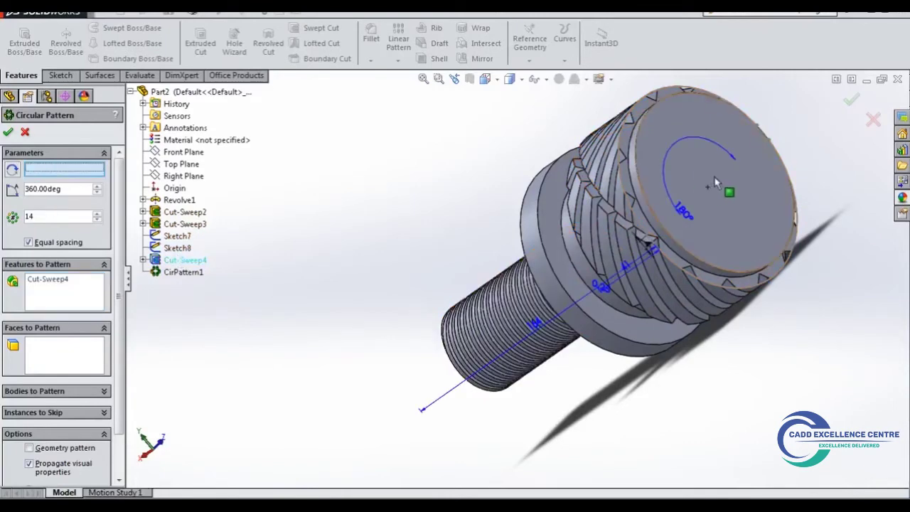
click(539, 278)
middle_drag(540, 283, 408, 246)
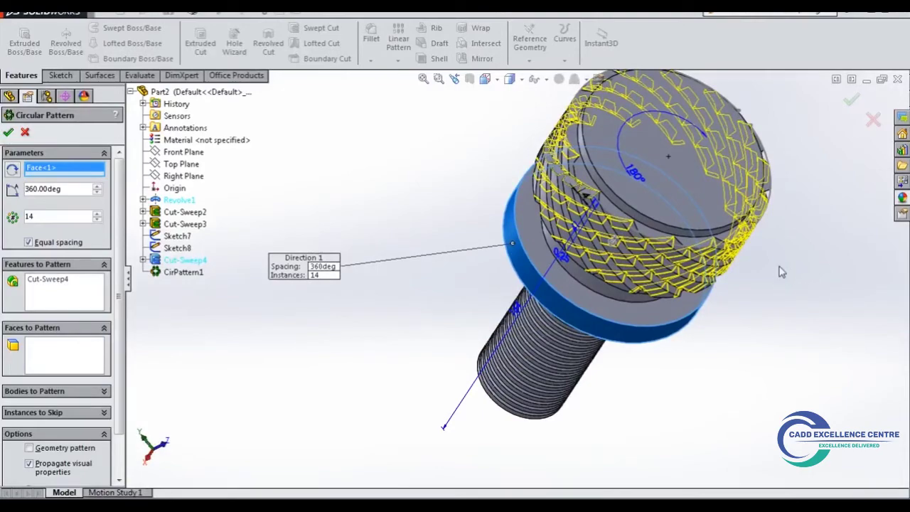
key(Return)
mouse_move(778, 276)
middle_down()
mouse_move(764, 284)
mouse_move(684, 201)
mouse_move(594, 152)
middle_up()
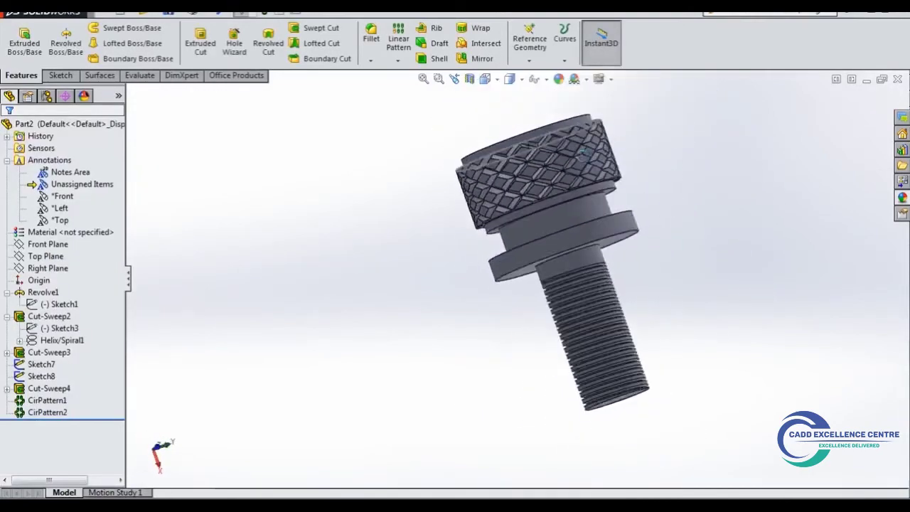
Zoom to the knurled head, check its shortcut menus, and expand the appearance library
scroll(592, 152, down, 5)
middle_drag(609, 270, 512, 181)
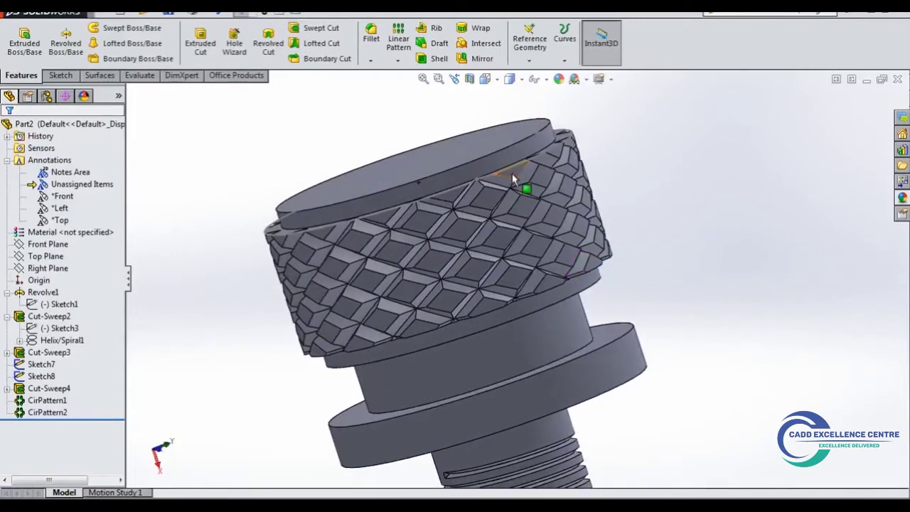
right_click(514, 173)
click(527, 148)
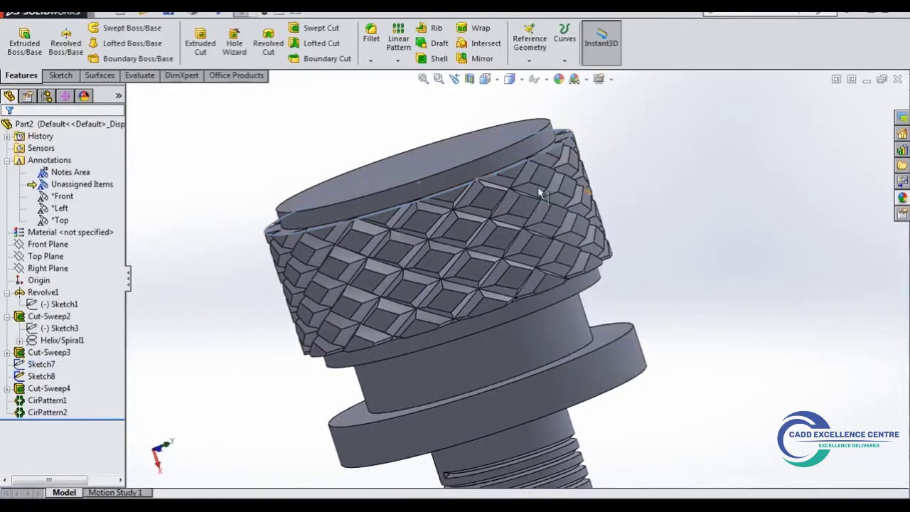
right_click(484, 183)
click(697, 170)
mouse_move(697, 171)
middle_down()
mouse_move(650, 183)
mouse_move(618, 173)
mouse_move(624, 163)
mouse_move(511, 285)
mouse_move(625, 278)
mouse_move(561, 121)
middle_up()
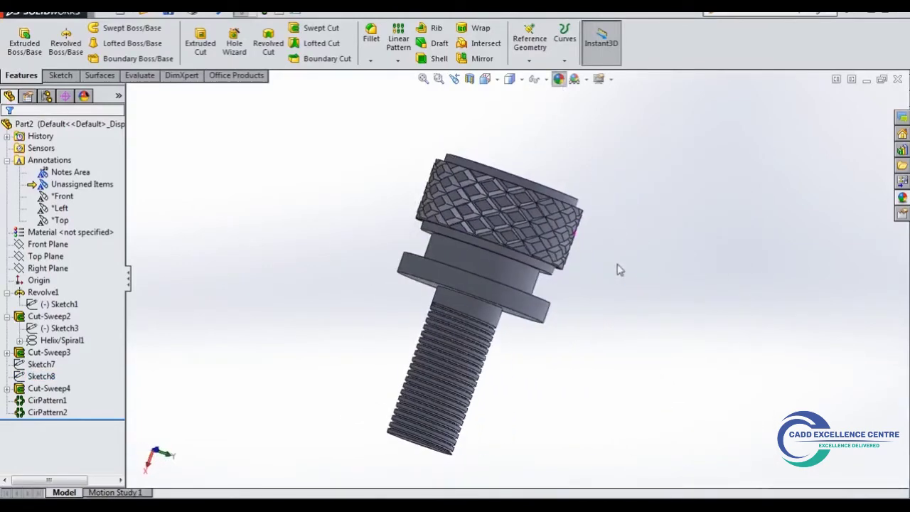
click(696, 114)
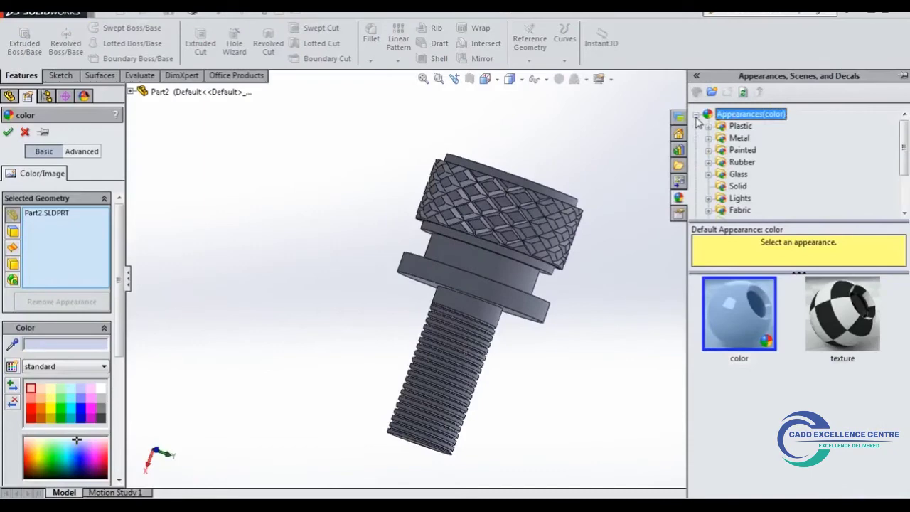
Try polished, brushed and satin finish aluminum appearances on the screw
click(708, 138)
click(743, 150)
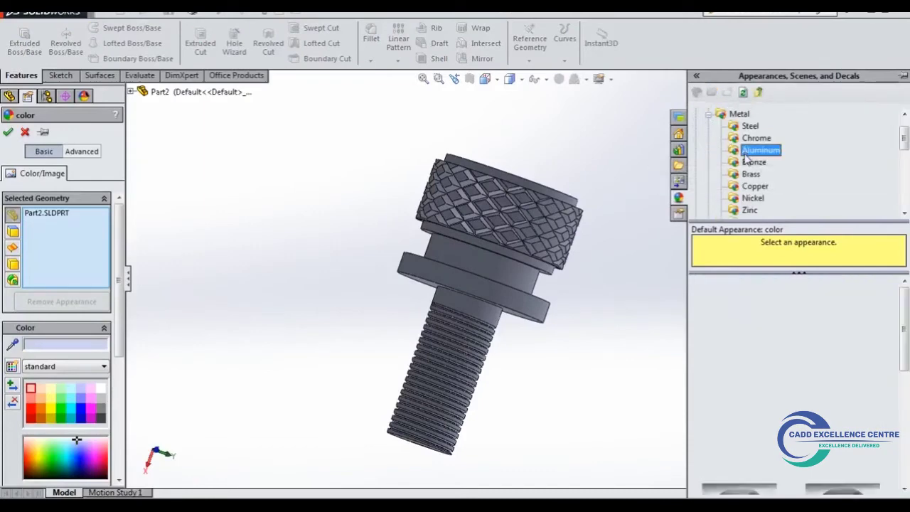
click(733, 312)
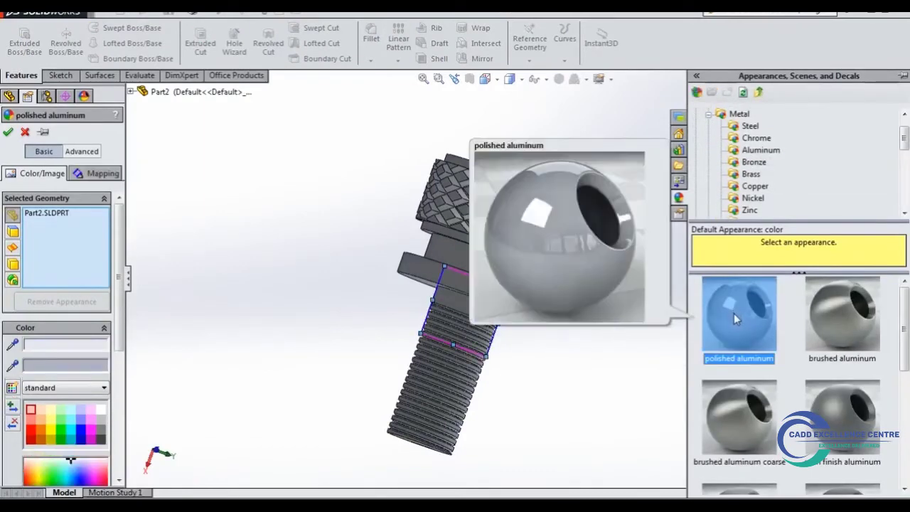
click(835, 325)
middle_drag(597, 174, 551, 84)
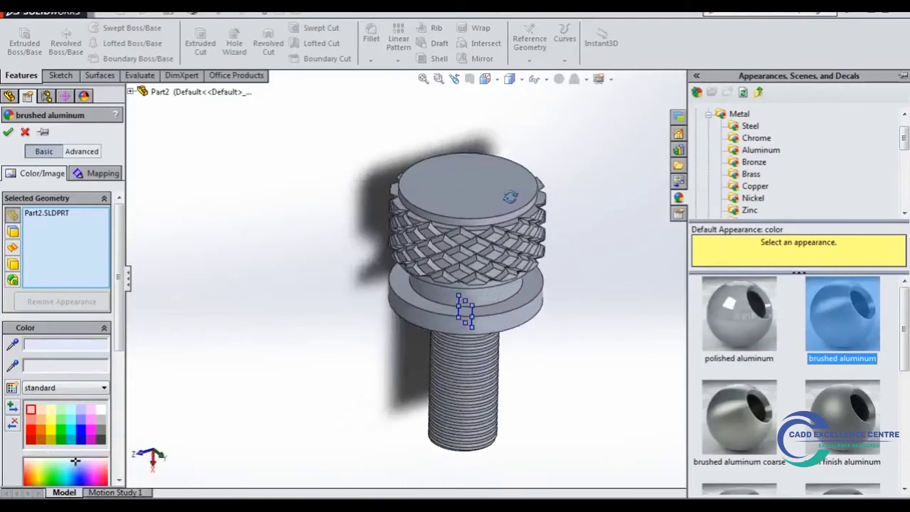
scroll(400, 372, down, 2)
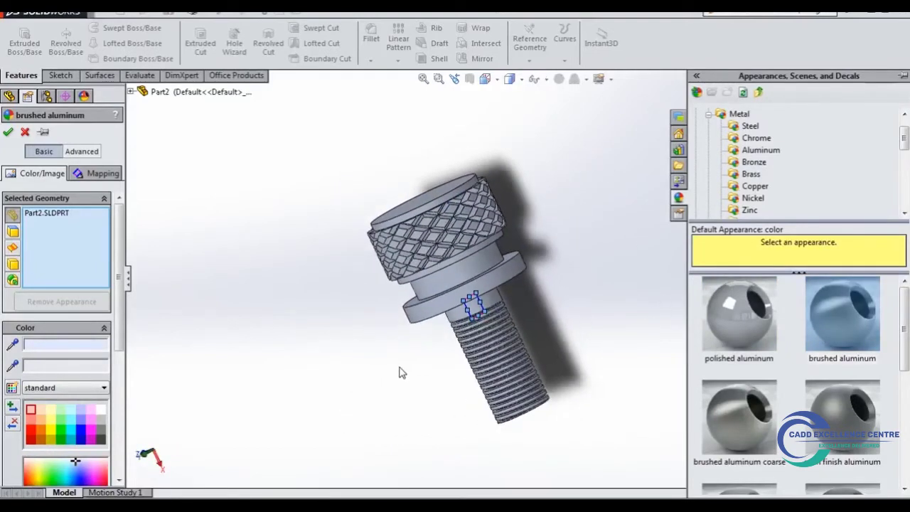
click(846, 425)
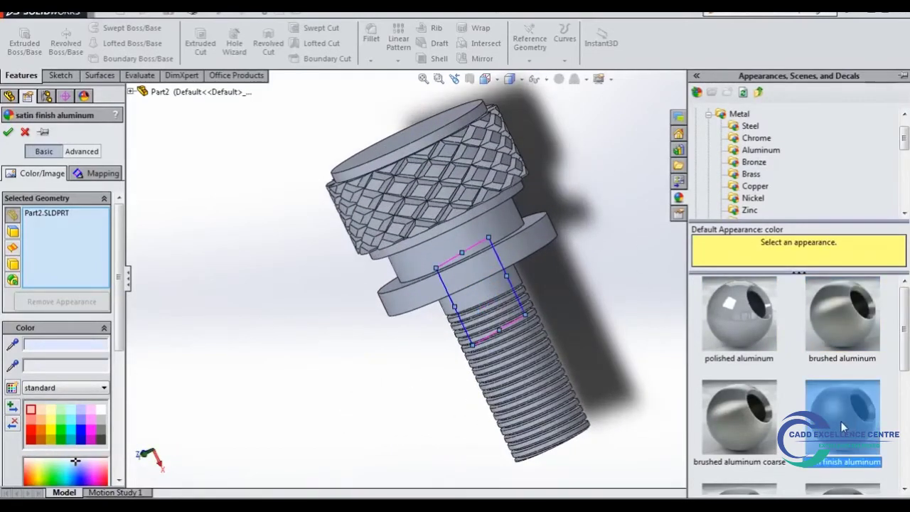
Switch the model to plain shaded display, then back to shaded with edges
click(521, 78)
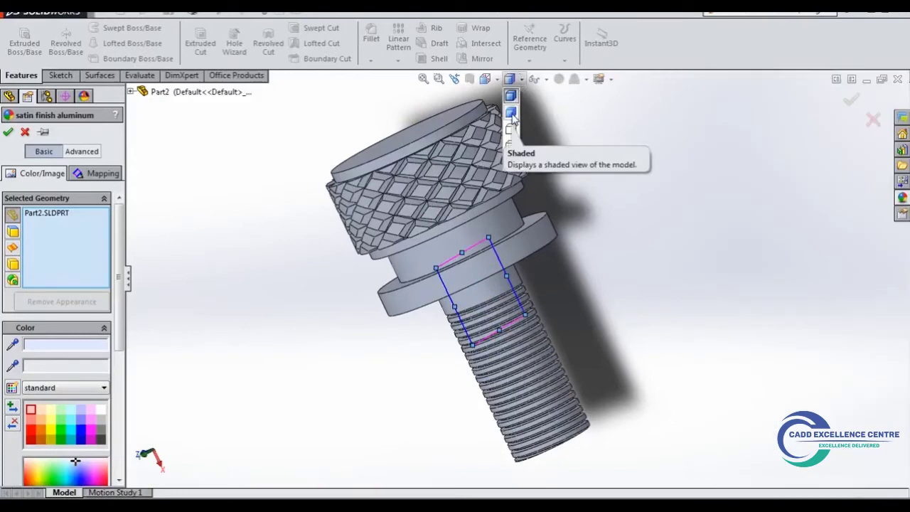
click(511, 113)
click(514, 78)
click(513, 98)
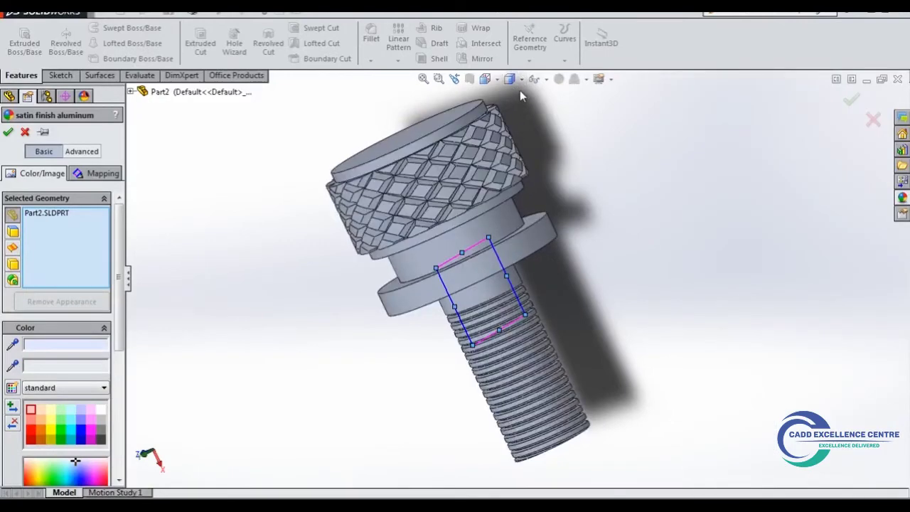
Try polished, brushed, burnished, sandblasted, cast and wrought copper, settling on polished copper
click(903, 199)
click(755, 186)
click(756, 296)
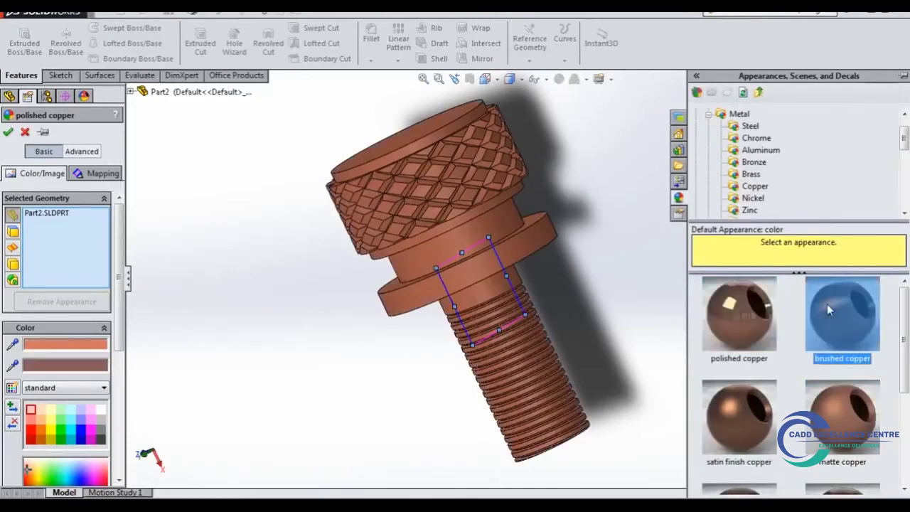
click(829, 310)
scroll(826, 391, down, 3)
click(834, 392)
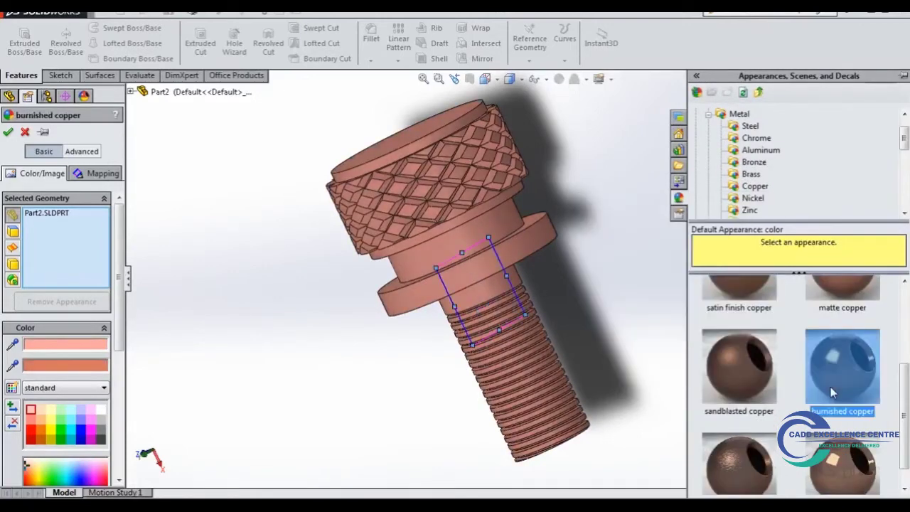
click(763, 398)
click(758, 451)
scroll(759, 368, down, 1)
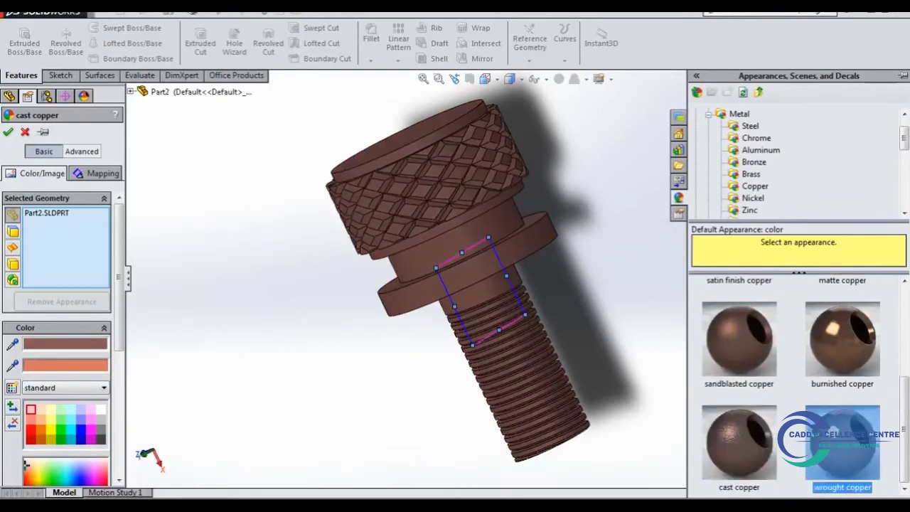
click(842, 455)
click(740, 316)
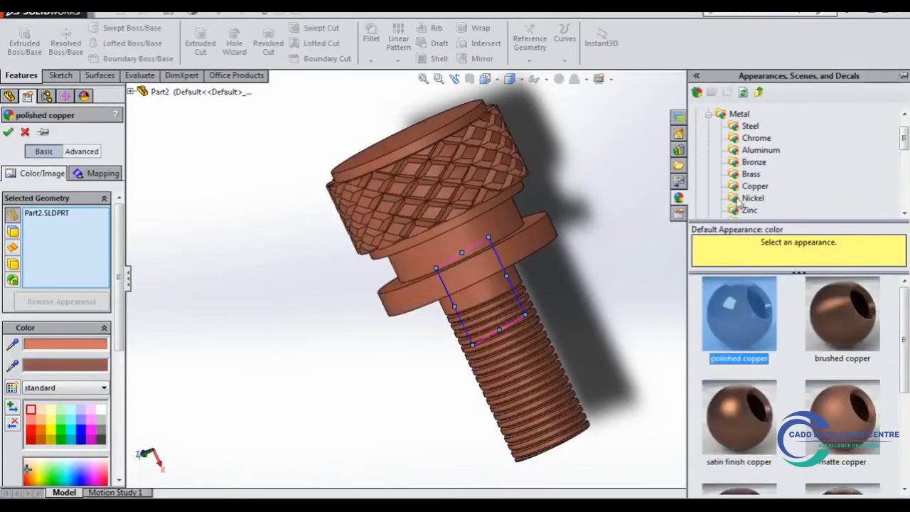
Try polished, brushed, matte and satin zinc, finishing on polished zinc
click(753, 198)
click(749, 209)
click(766, 307)
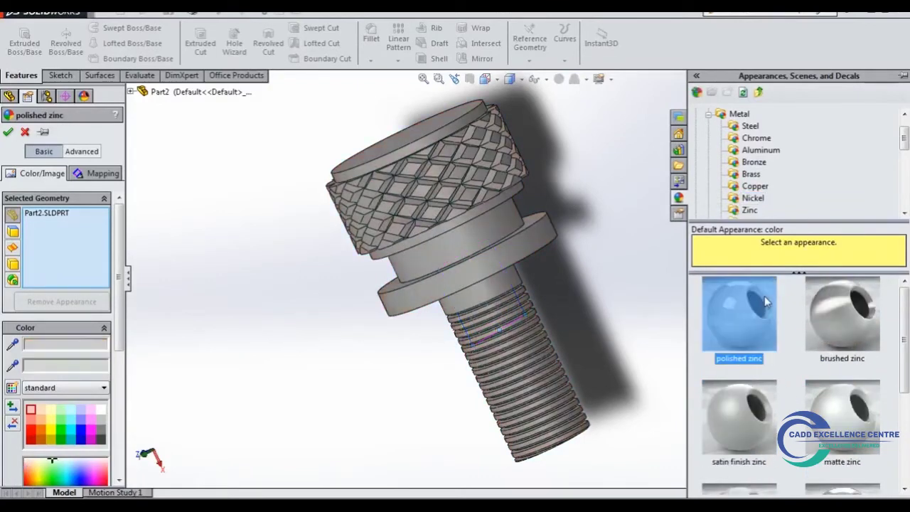
click(825, 309)
click(842, 416)
click(739, 416)
click(742, 329)
mouse_move(569, 271)
middle_down()
mouse_move(591, 246)
mouse_move(611, 192)
mouse_move(593, 260)
middle_up()
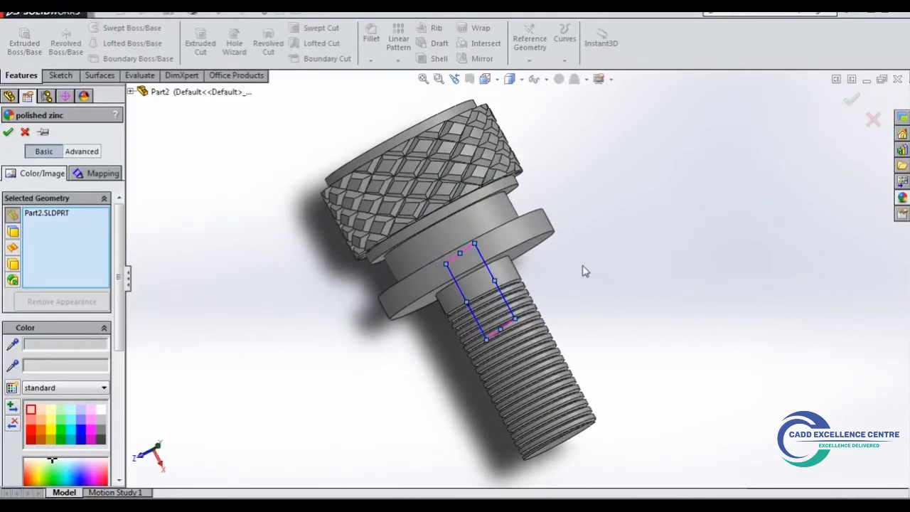
Confirm the polished zinc appearance, enable PhotoView 360 and start a final render
click(8, 131)
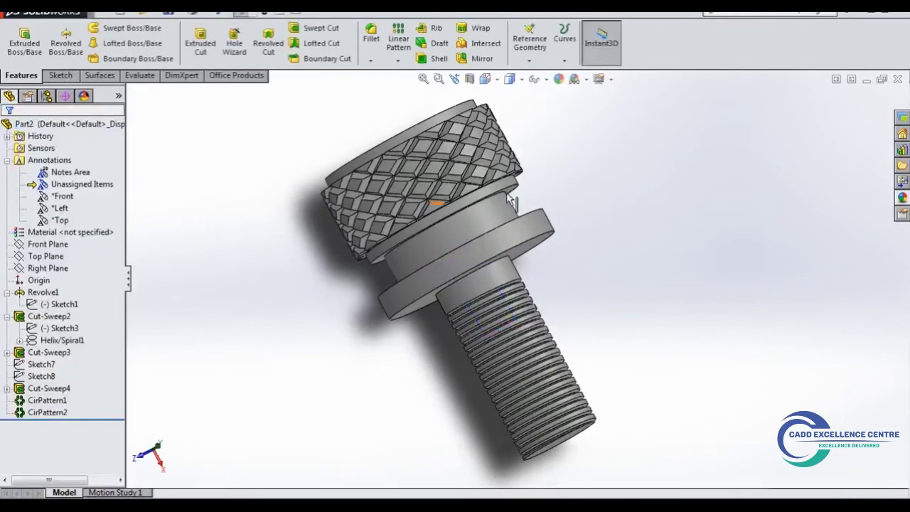
click(231, 76)
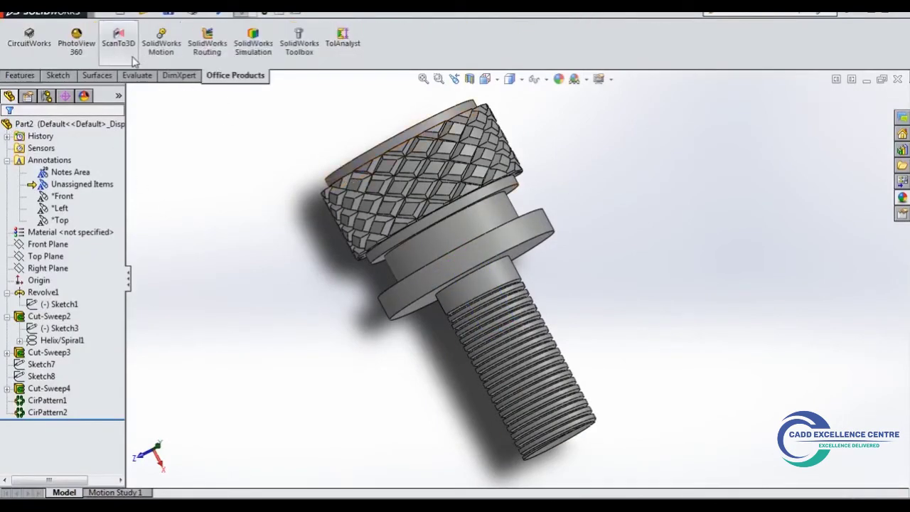
click(75, 42)
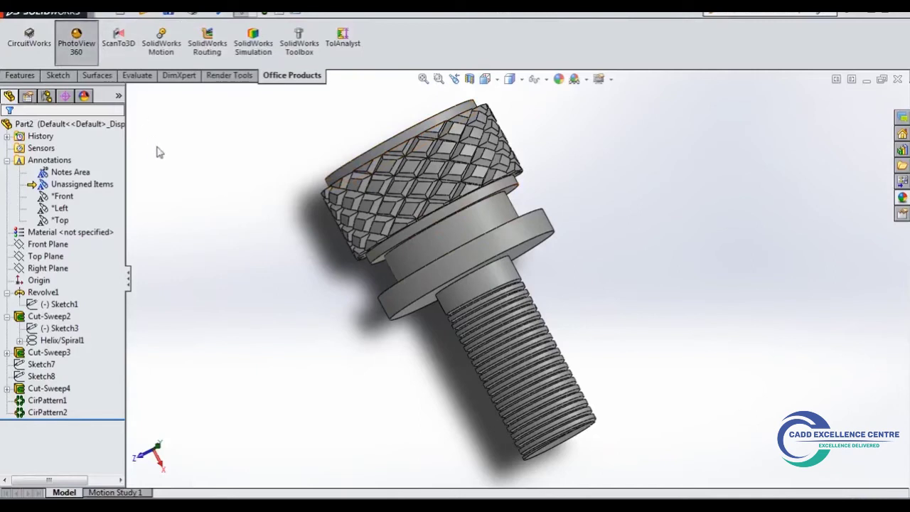
click(226, 77)
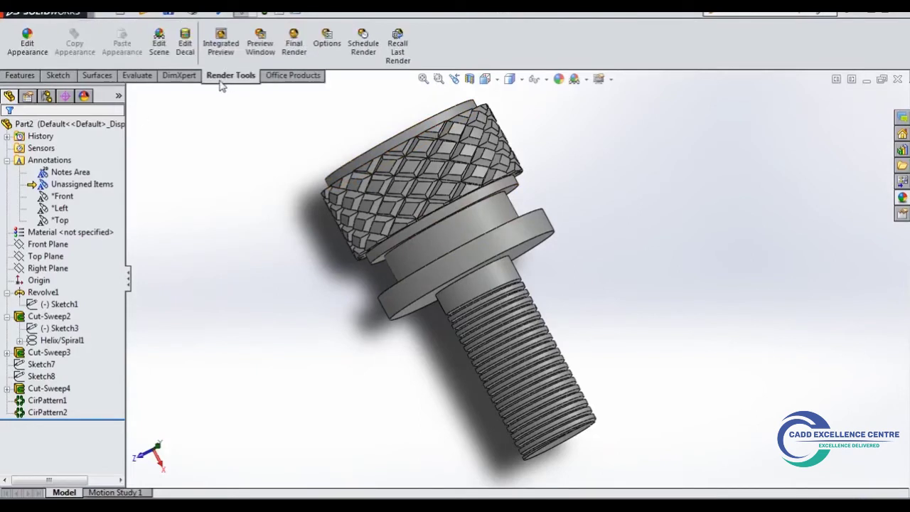
click(297, 55)
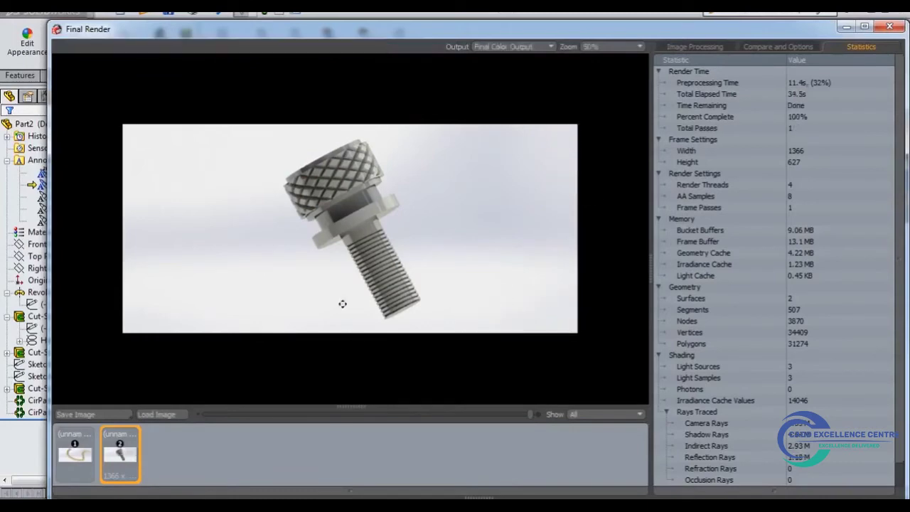
Zoom around the finished render, then close it and the live preview window
scroll(361, 211, up, 2)
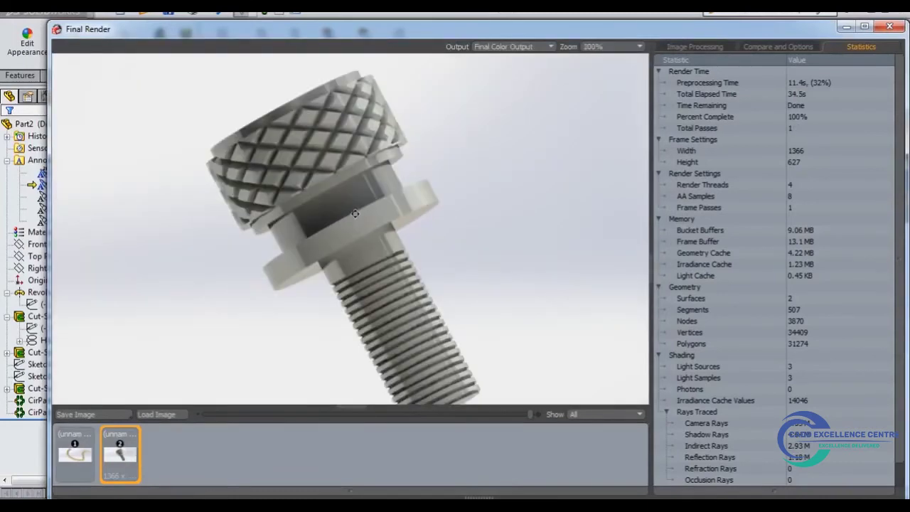
scroll(323, 130, up, 2)
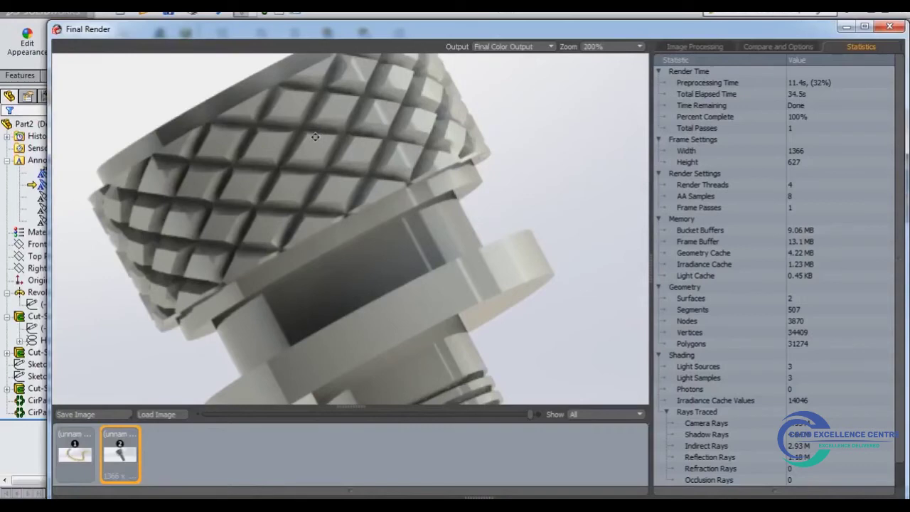
scroll(315, 136, down, 2)
scroll(379, 276, up, 2)
scroll(378, 273, down, 2)
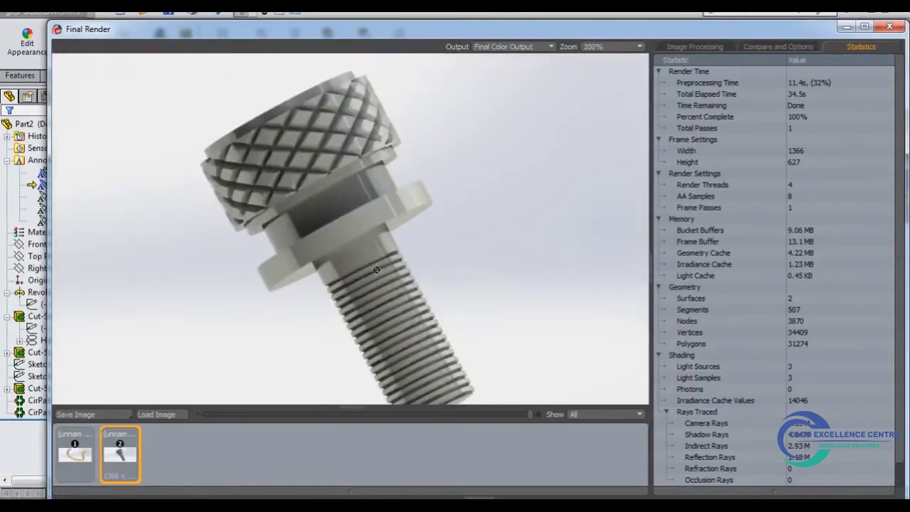
scroll(298, 107, up, 2)
scroll(297, 108, down, 2)
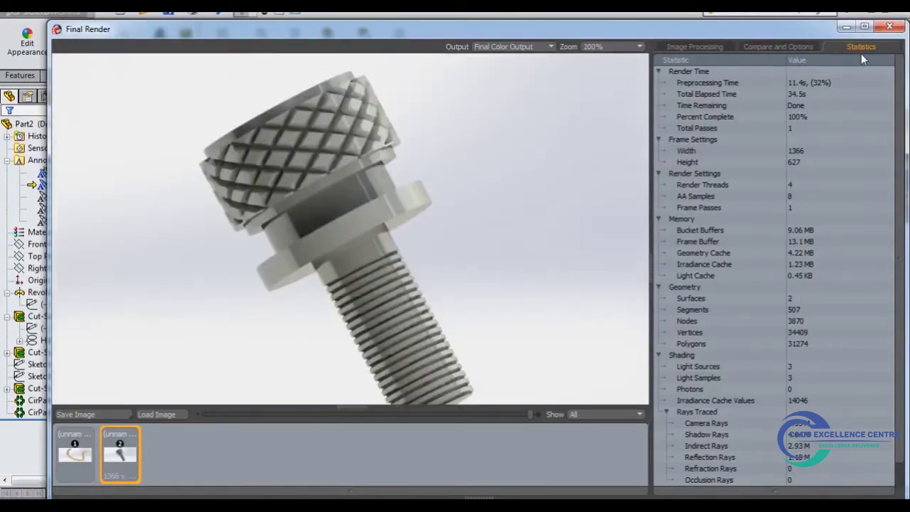
click(889, 27)
click(718, 96)
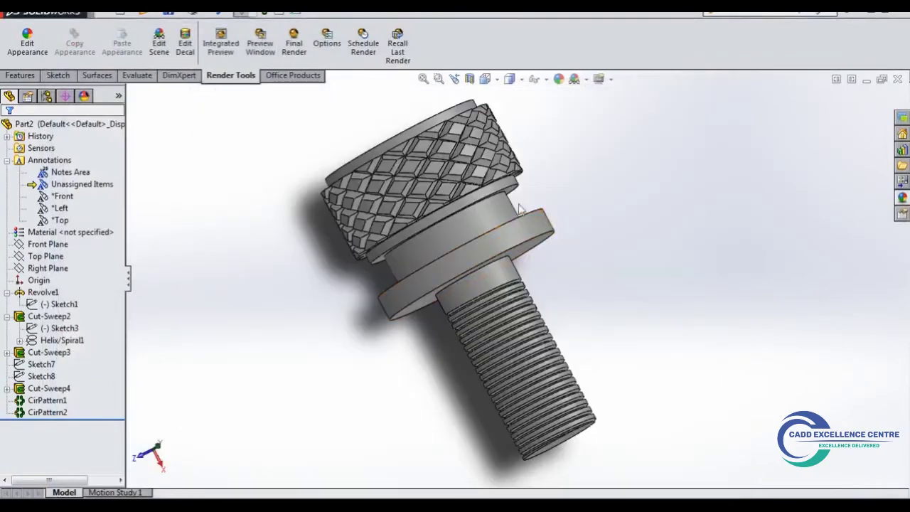
Fillet the top band of the head with a 1 mm radius
click(28, 77)
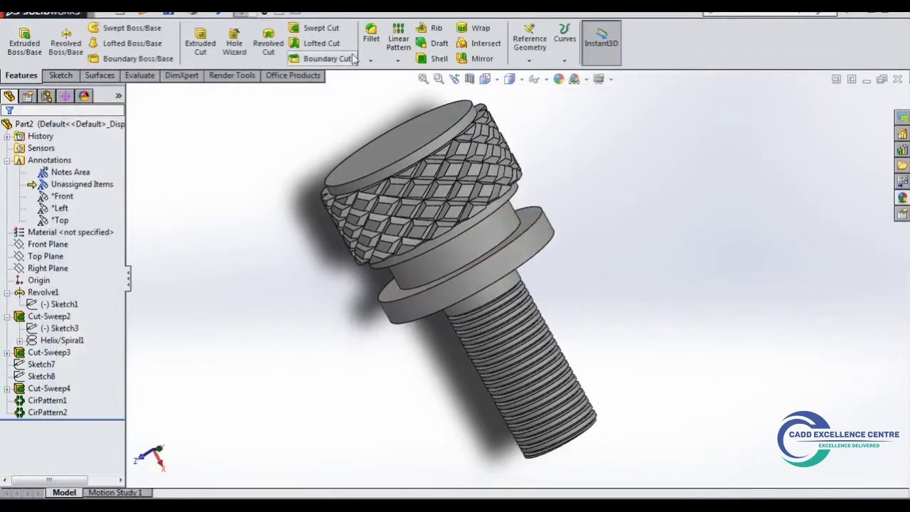
click(371, 39)
scroll(417, 153, down, 3)
scroll(455, 174, down, 3)
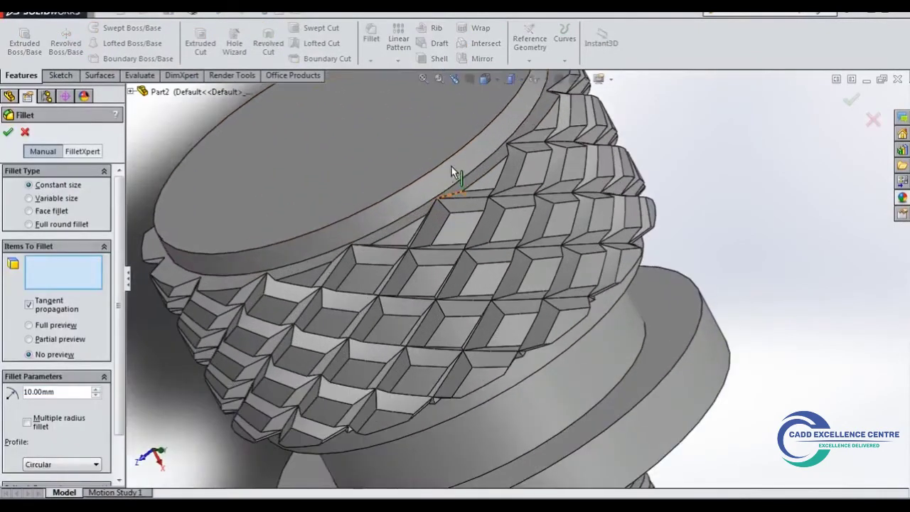
click(459, 183)
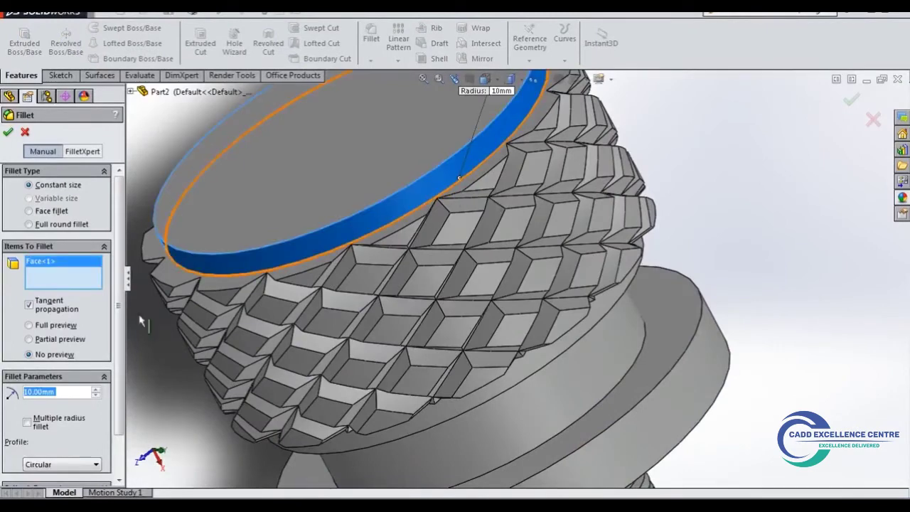
text(1)
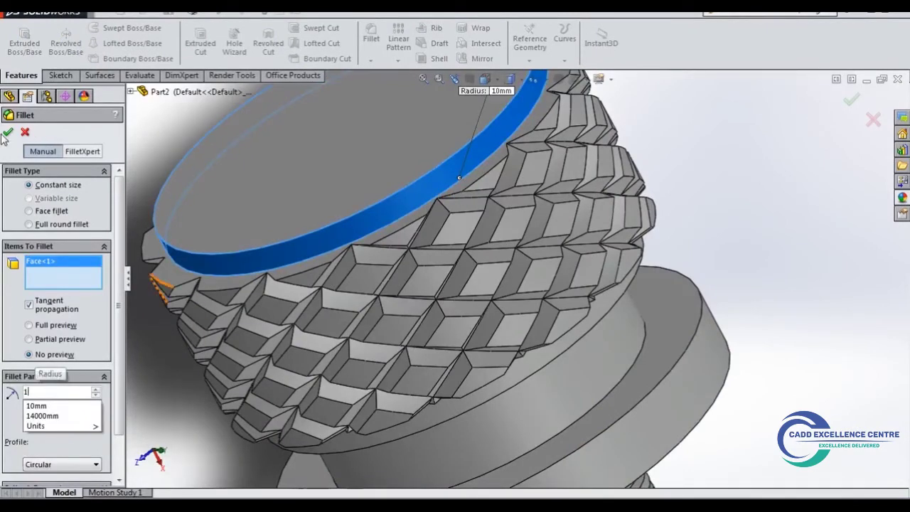
key(Return)
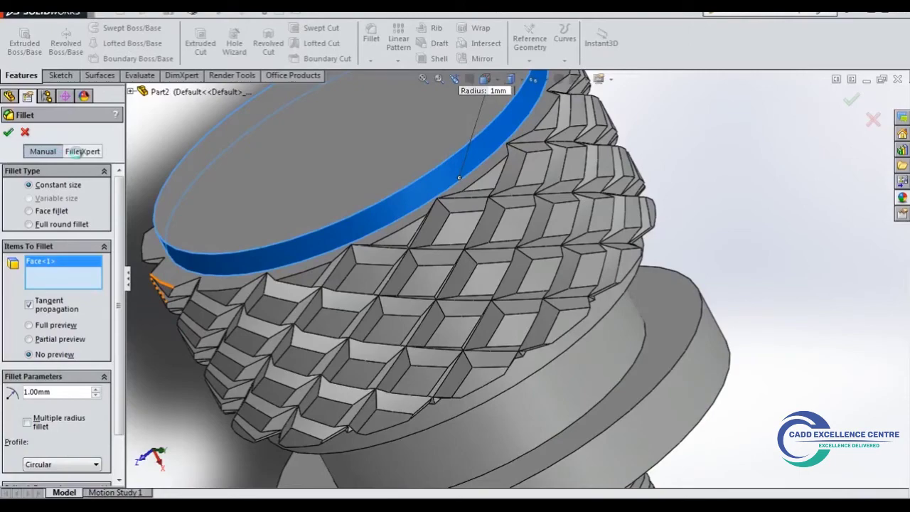
key(Return)
mouse_move(715, 179)
middle_down()
mouse_move(585, 258)
mouse_move(588, 193)
mouse_move(496, 74)
middle_up()
Add 1 mm fillets to the collar edge below the knurl and the knurl-collar edge
click(374, 49)
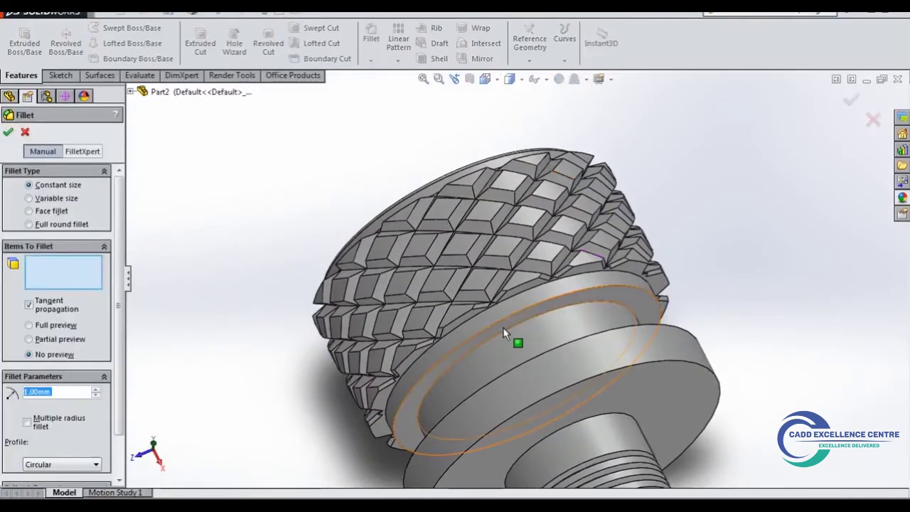
click(522, 326)
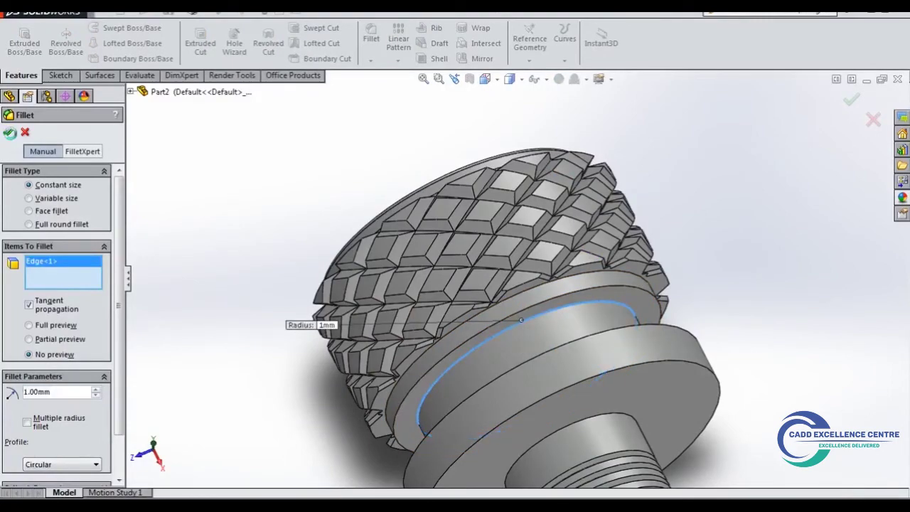
key(Return)
mouse_move(244, 157)
middle_down()
mouse_move(272, 201)
mouse_move(500, 315)
middle_up()
scroll(500, 315, down, 3)
scroll(500, 316, down, 2)
click(500, 315)
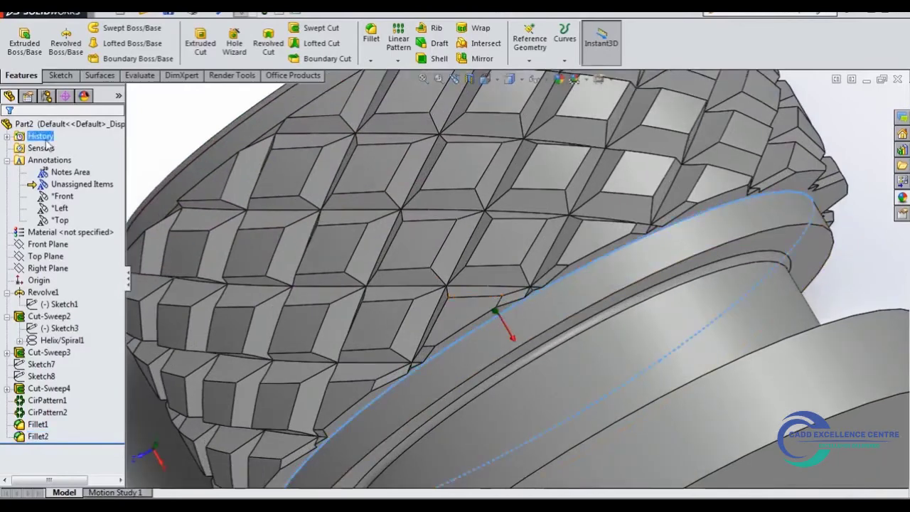
click(370, 39)
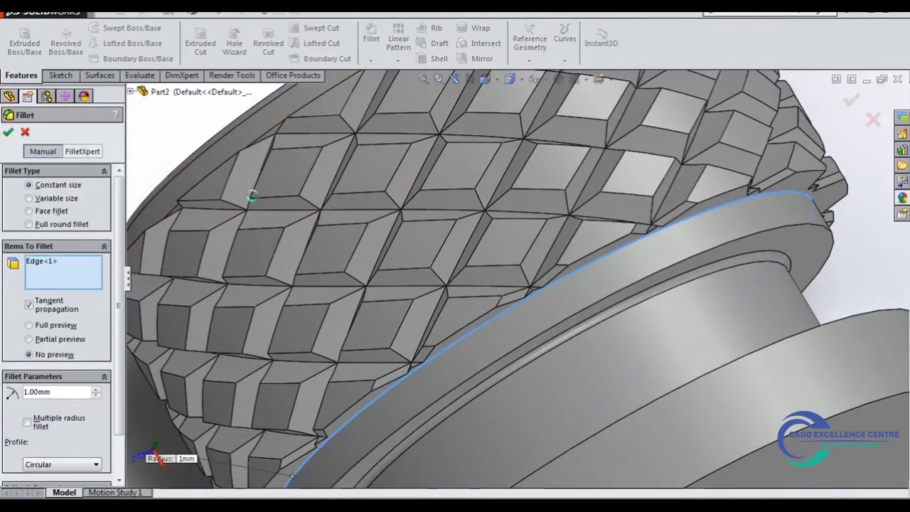
key(Return)
Fillet the washer flange's circular edges with 1 mm, creating Fillet4
scroll(299, 208, up, 3)
middle_drag(302, 207, 326, 234)
mouse_move(637, 206)
middle_down()
mouse_move(596, 205)
mouse_move(559, 179)
middle_up()
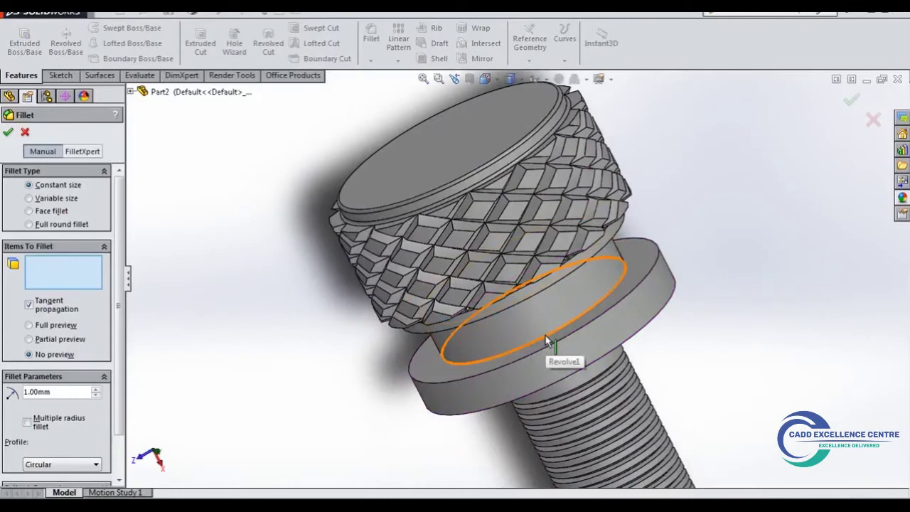
click(545, 334)
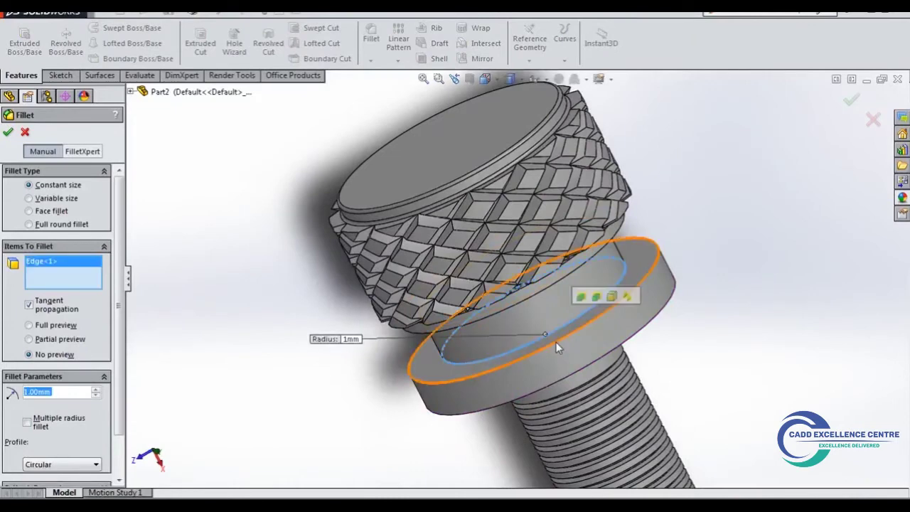
click(556, 342)
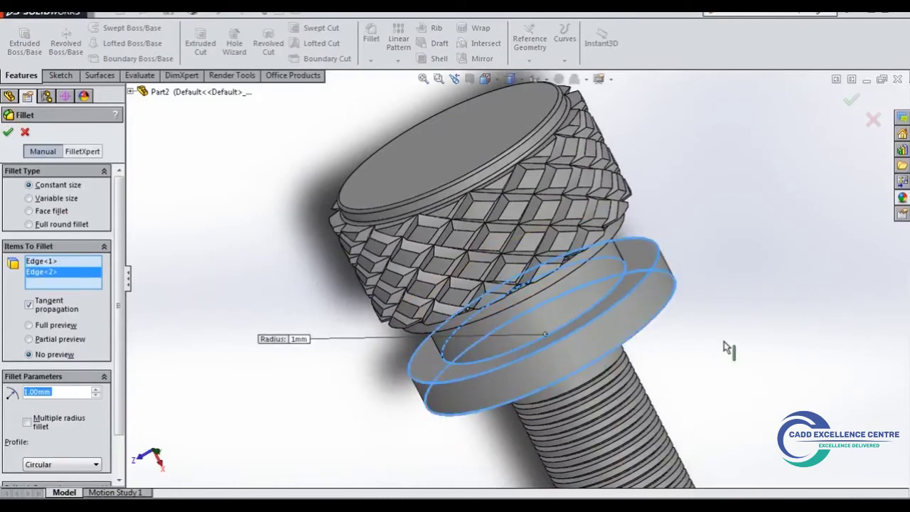
middle_drag(731, 352, 660, 311)
click(660, 313)
click(630, 360)
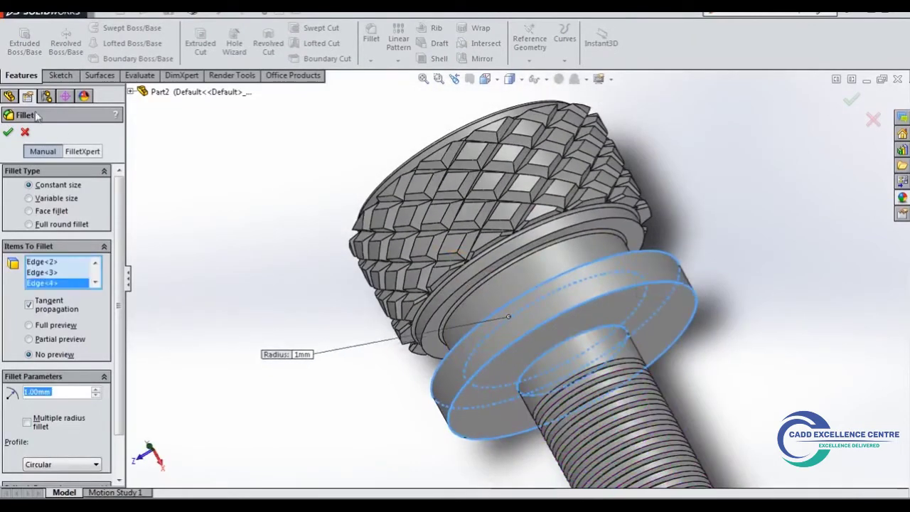
click(8, 132)
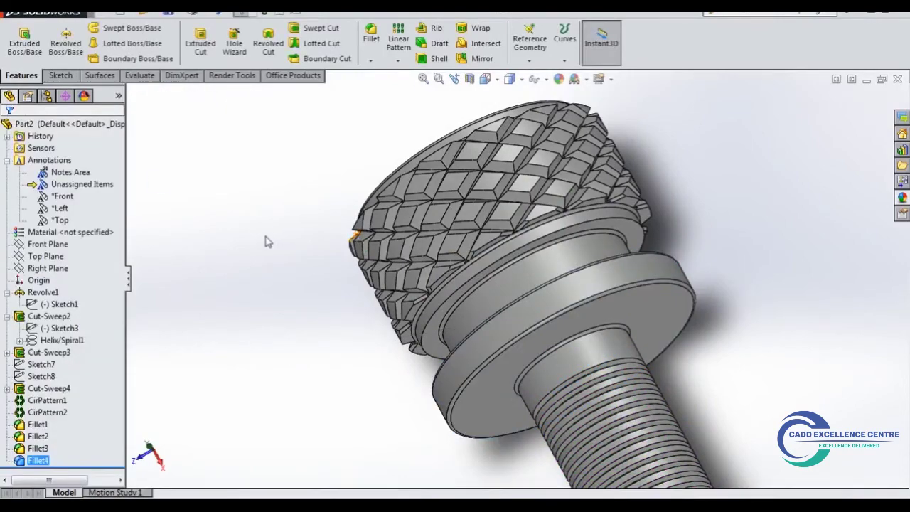
mouse_move(263, 232)
middle_down()
mouse_move(304, 255)
mouse_move(349, 254)
mouse_move(427, 195)
middle_up()
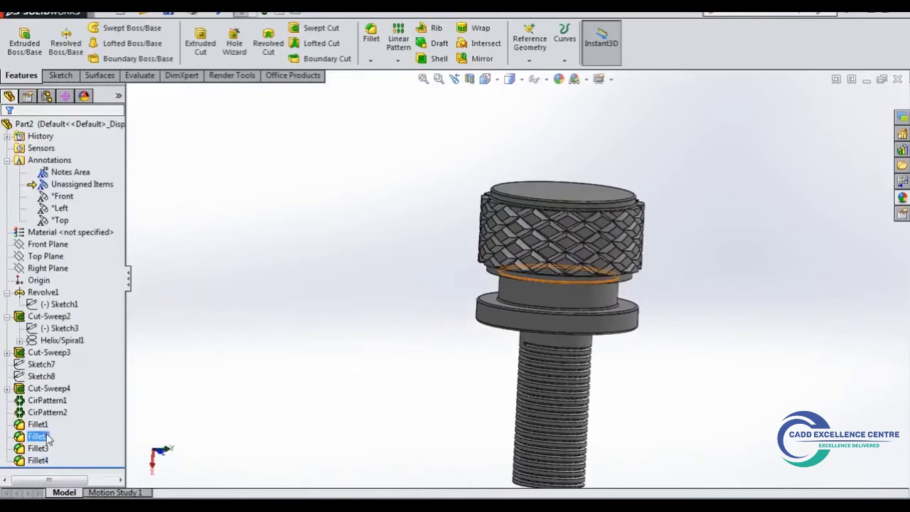
Fillet the ring's lower edge under the knurl at 1 mm, creating Fillet5
scroll(656, 285, down, 3)
middle_drag(656, 285, 642, 252)
scroll(642, 254, down, 2)
scroll(633, 259, down, 2)
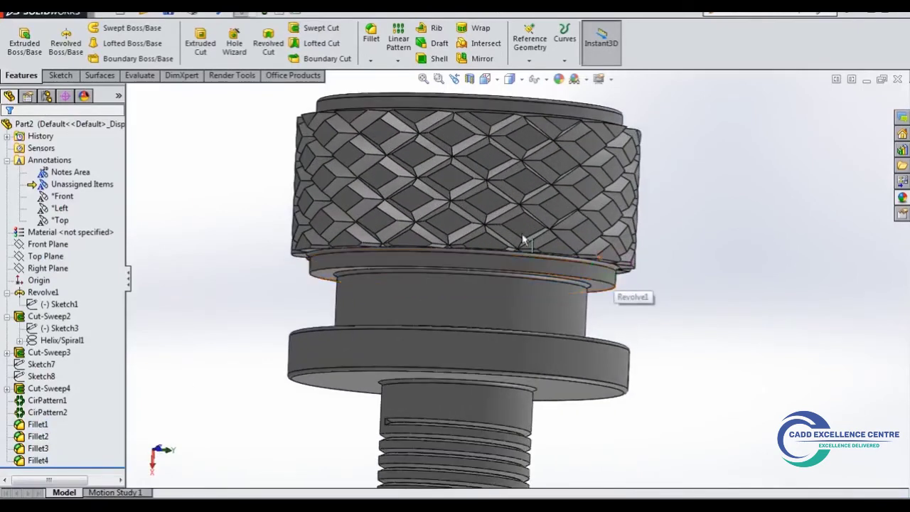
click(372, 36)
click(613, 283)
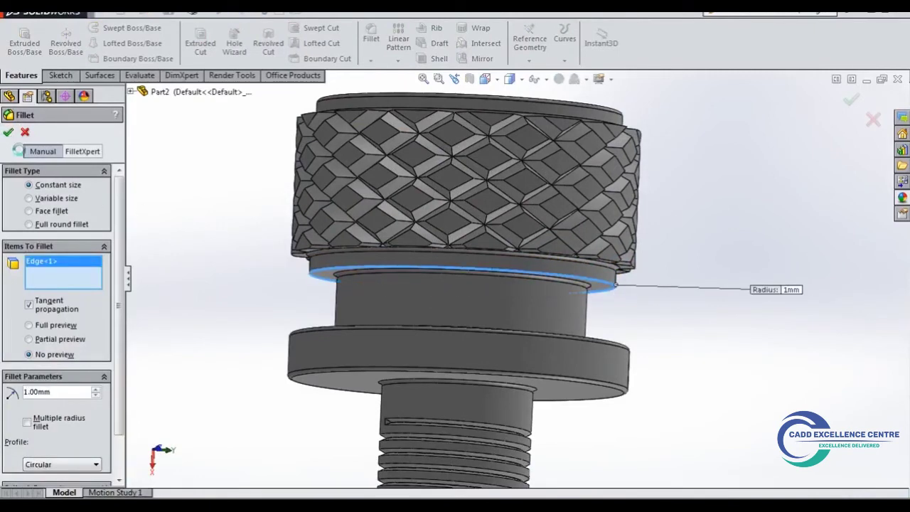
key(Return)
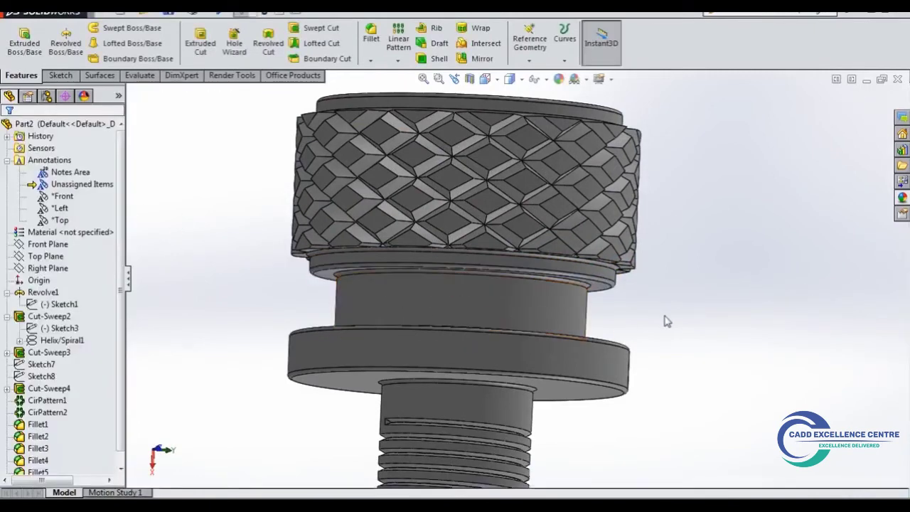
Orbit and zoom around the screw to inspect the fillets and washer
middle_drag(657, 325, 676, 285)
scroll(676, 285, up, 3)
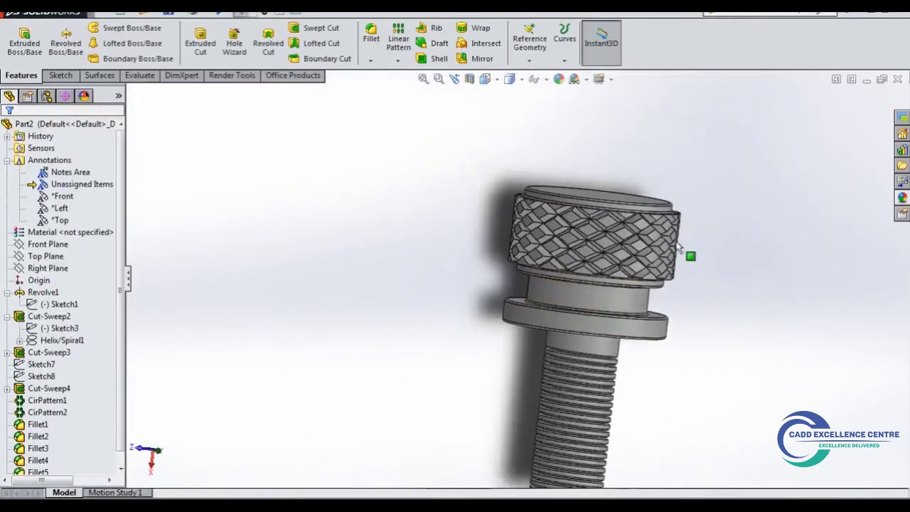
mouse_move(600, 225)
middle_down()
mouse_move(294, 399)
mouse_move(276, 378)
mouse_move(313, 325)
mouse_move(319, 282)
mouse_move(296, 283)
mouse_move(290, 296)
middle_up()
scroll(576, 290, down, 2)
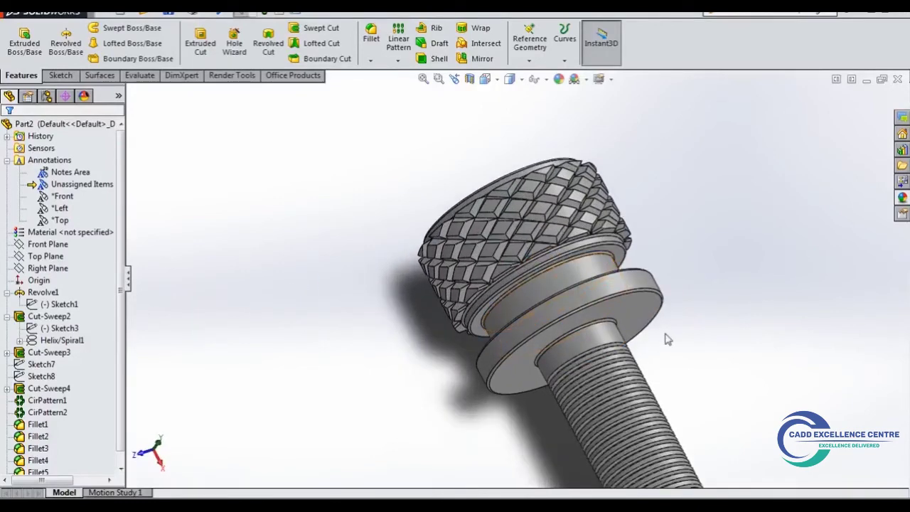
scroll(633, 315, down, 2)
scroll(634, 315, down, 2)
scroll(633, 315, down, 1)
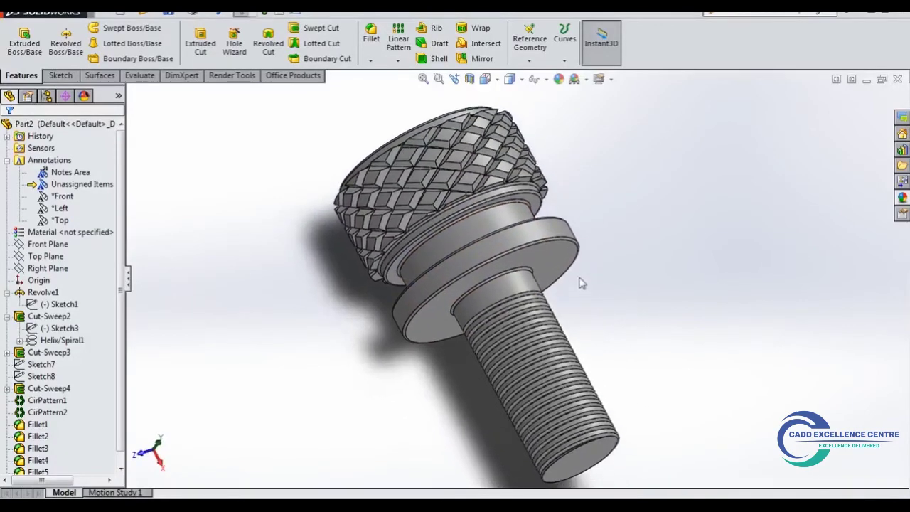
mouse_move(467, 206)
middle_down()
mouse_move(566, 368)
mouse_move(360, 234)
middle_up()
scroll(345, 268, up, 3)
mouse_move(346, 268)
middle_down()
mouse_move(407, 263)
mouse_move(480, 369)
mouse_move(605, 273)
mouse_move(699, 299)
mouse_move(476, 319)
mouse_move(414, 345)
mouse_move(386, 339)
mouse_move(384, 327)
mouse_move(495, 341)
mouse_move(459, 205)
mouse_move(434, 179)
middle_up()
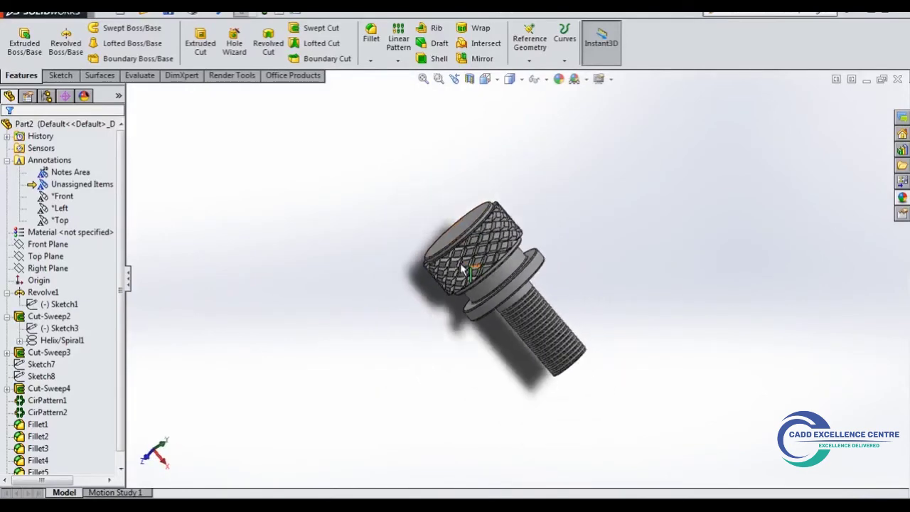
scroll(514, 299, down, 1)
scroll(514, 298, down, 2)
scroll(514, 298, down, 2)
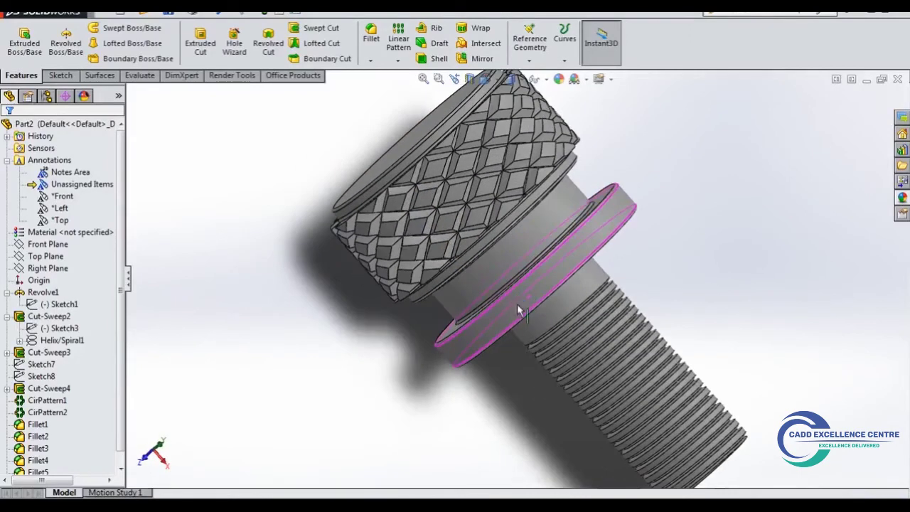
mouse_move(705, 214)
middle_down()
mouse_move(662, 220)
mouse_move(523, 120)
middle_up()
click(236, 74)
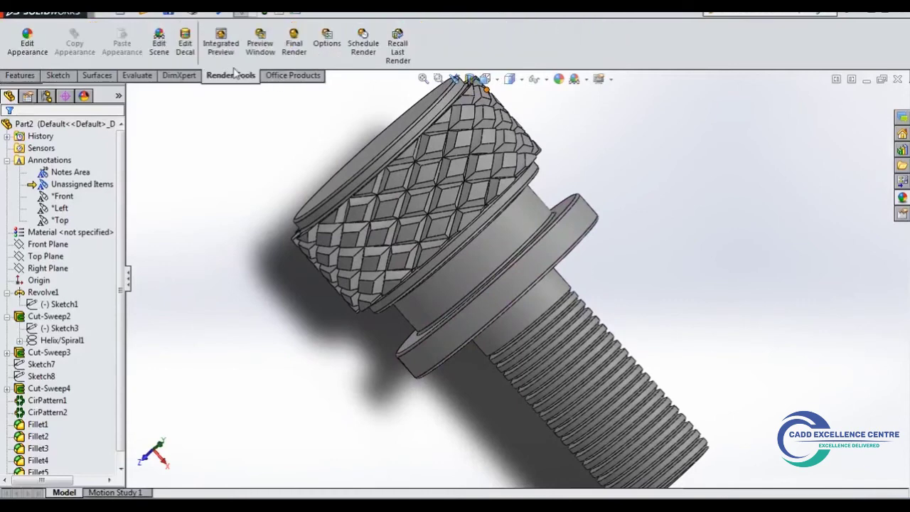
Run a PhotoView 360 Final Render of the five-fillet zinc thumb screw
click(298, 56)
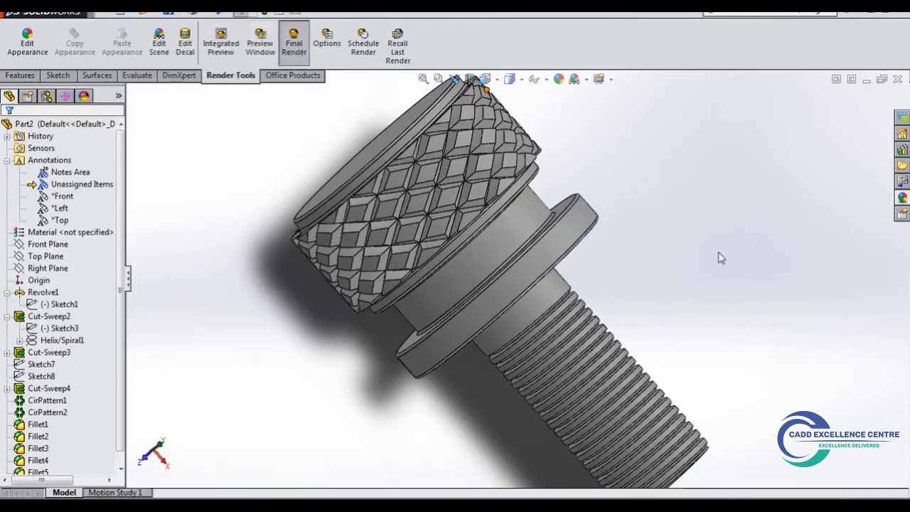